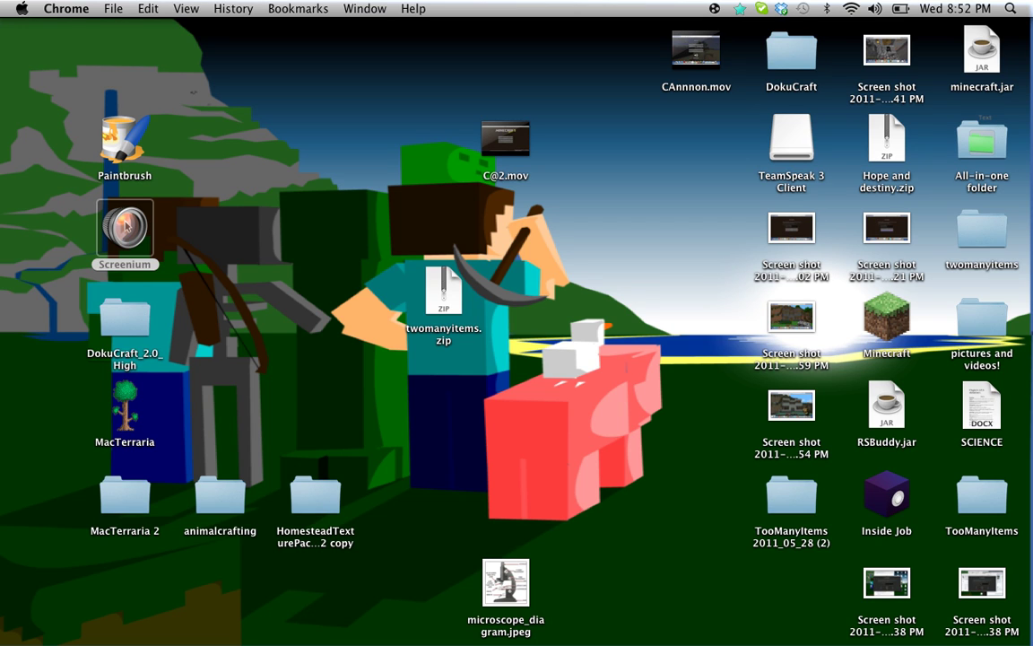
{"action": "left_click", "coordinate": [225, 134]}
{"action": "right_click", "coordinate": [225, 134]}
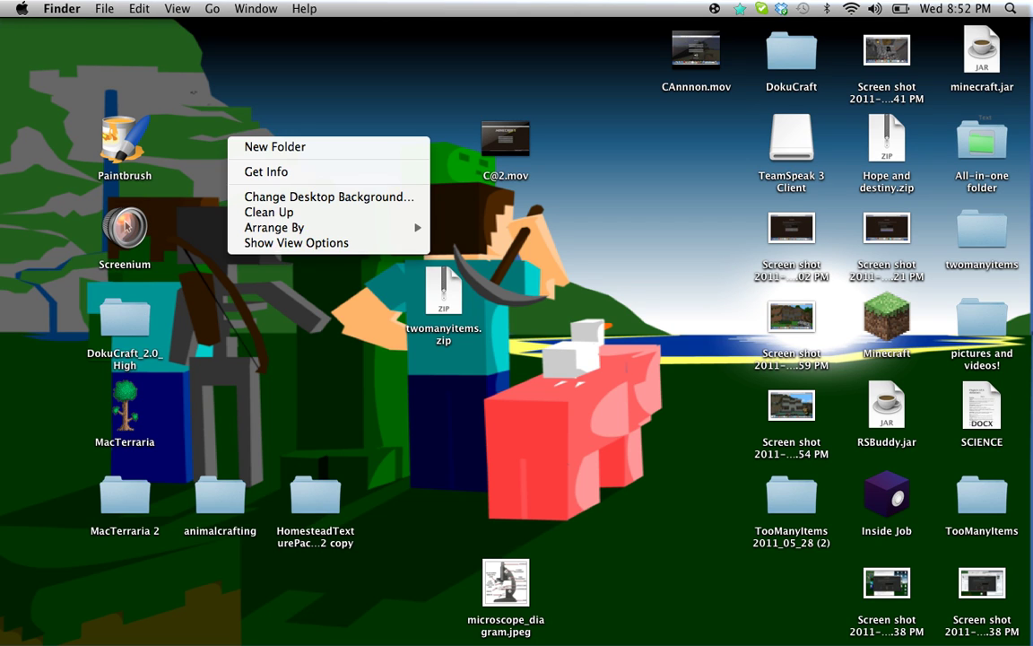
{"action": "left_click", "coordinate": [224, 133]}
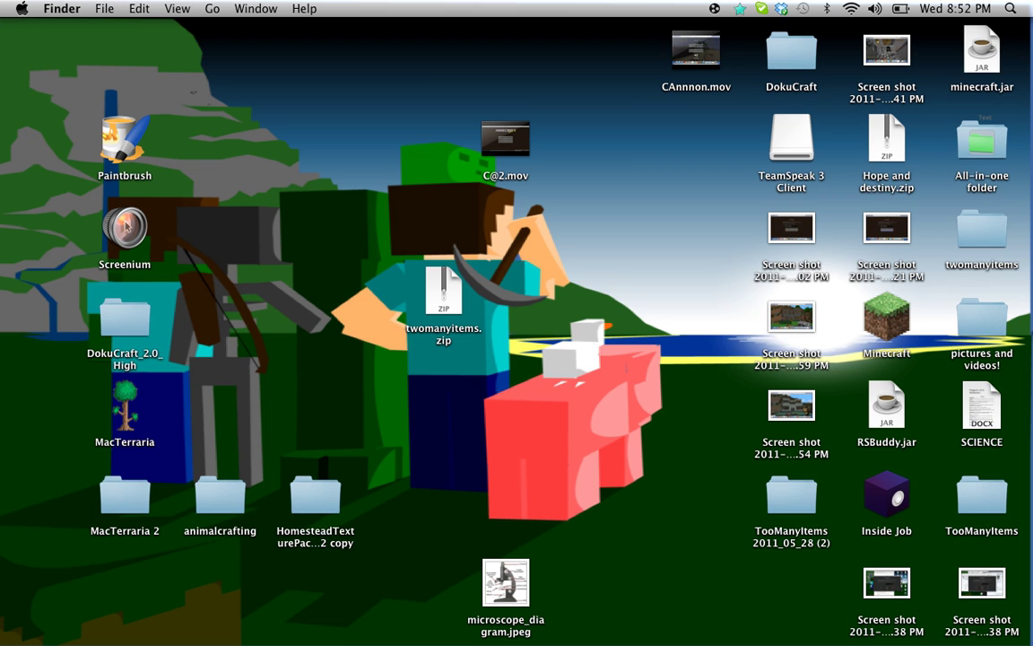
{"action": "left_click", "coordinate": [443, 292]}
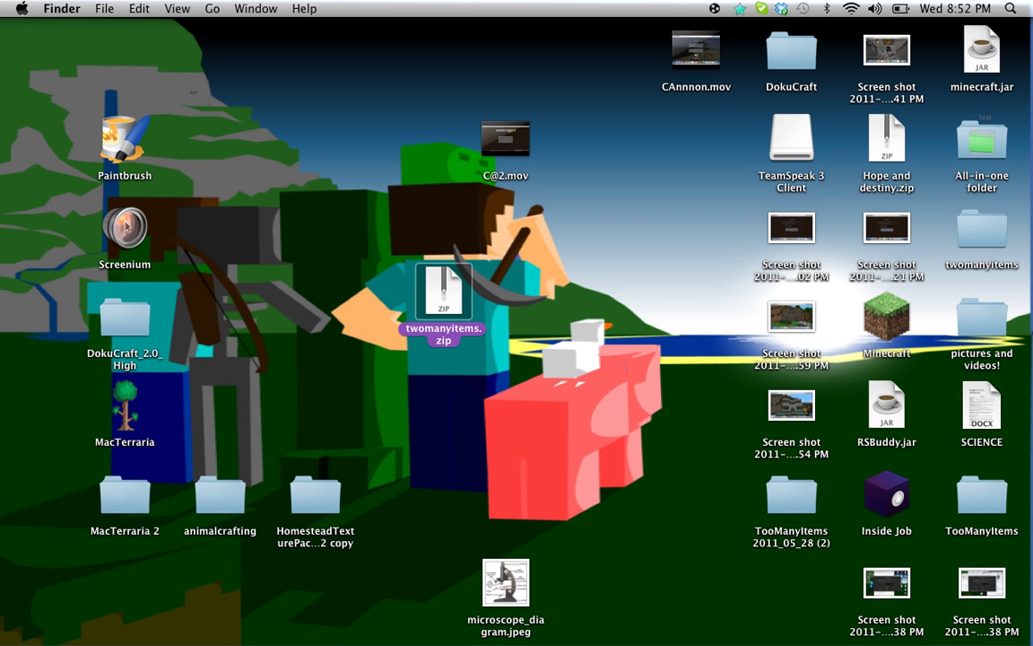
{"action": "left_click", "coordinate": [366, 269]}
Step: Switch to Chrome and open the Intel download link in the Minecraft Jar Tool forum topic
{"action": "mouse_move", "coordinate": [9, 395]}
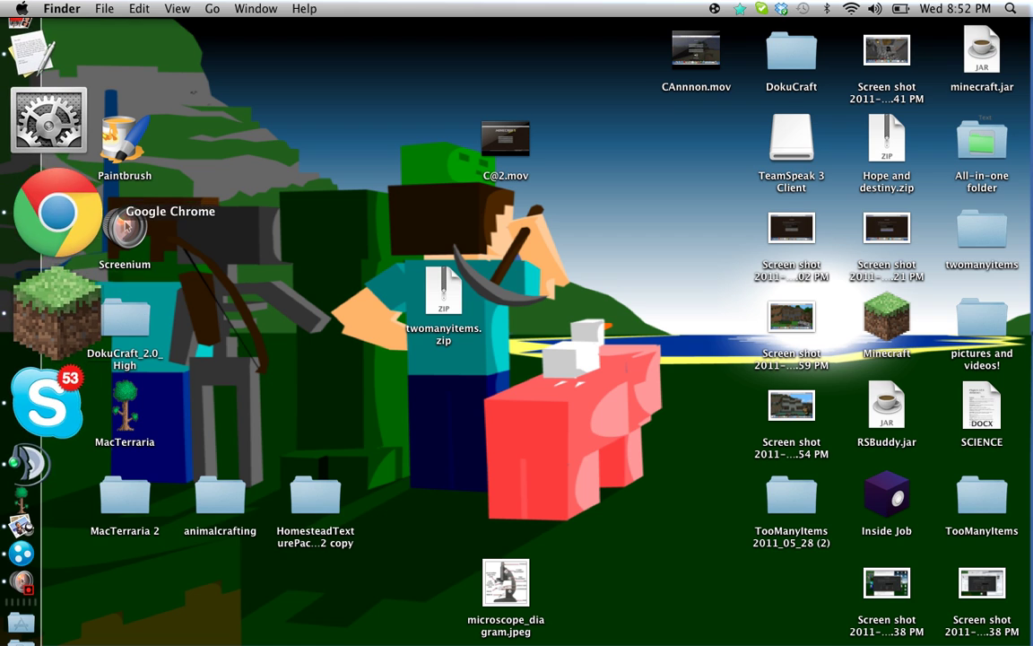
{"action": "left_click", "coordinate": [54, 224]}
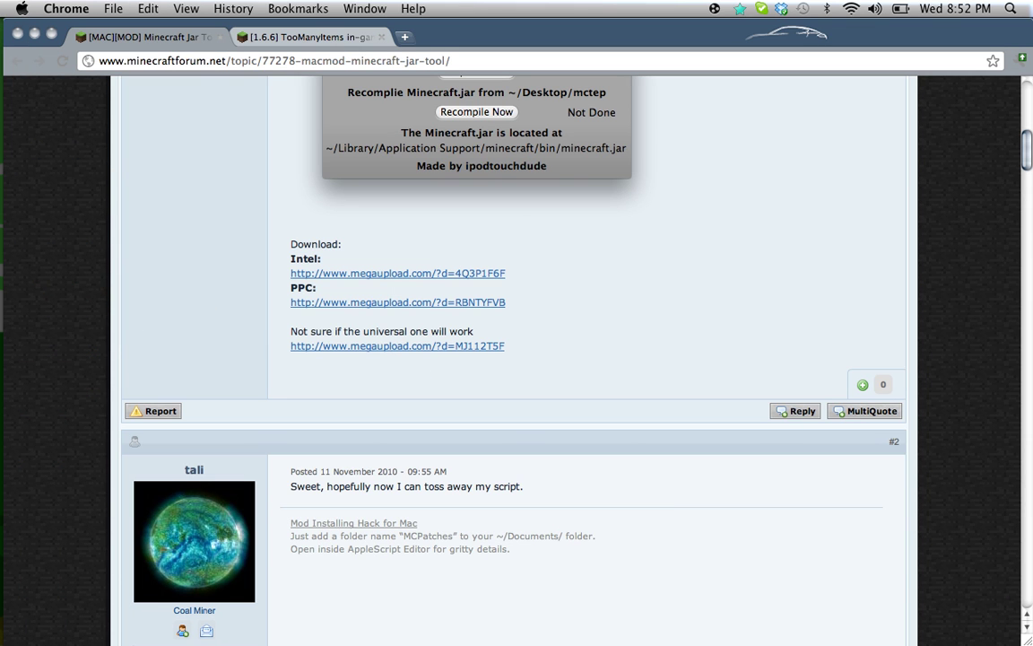
{"action": "scroll", "coordinate": [512, 359], "scroll_direction": "up", "scroll_amount": 10}
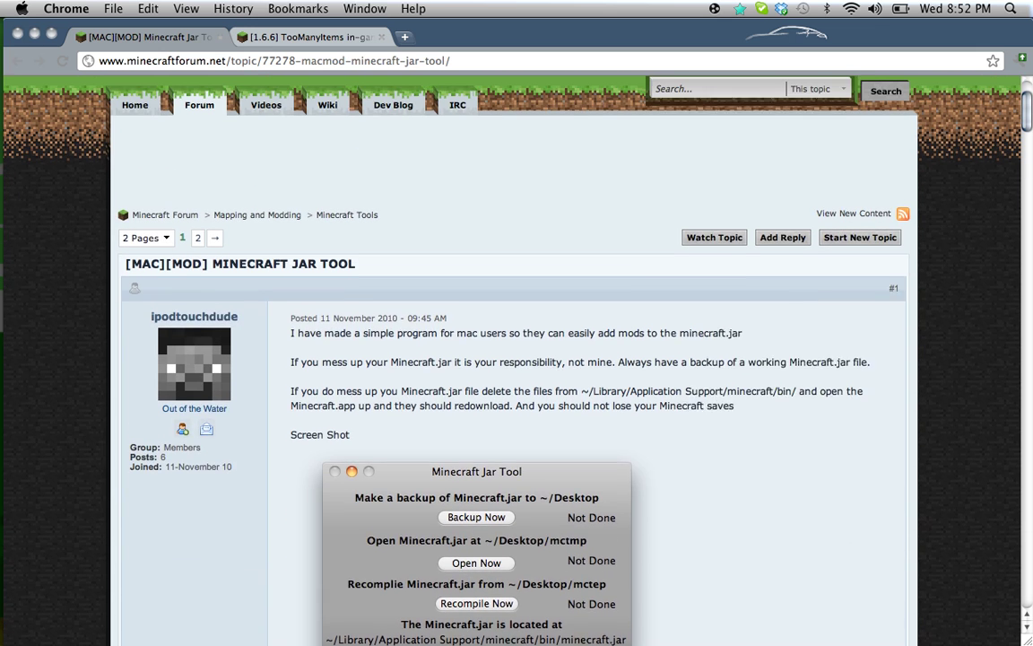
{"action": "left_click", "coordinate": [344, 61]}
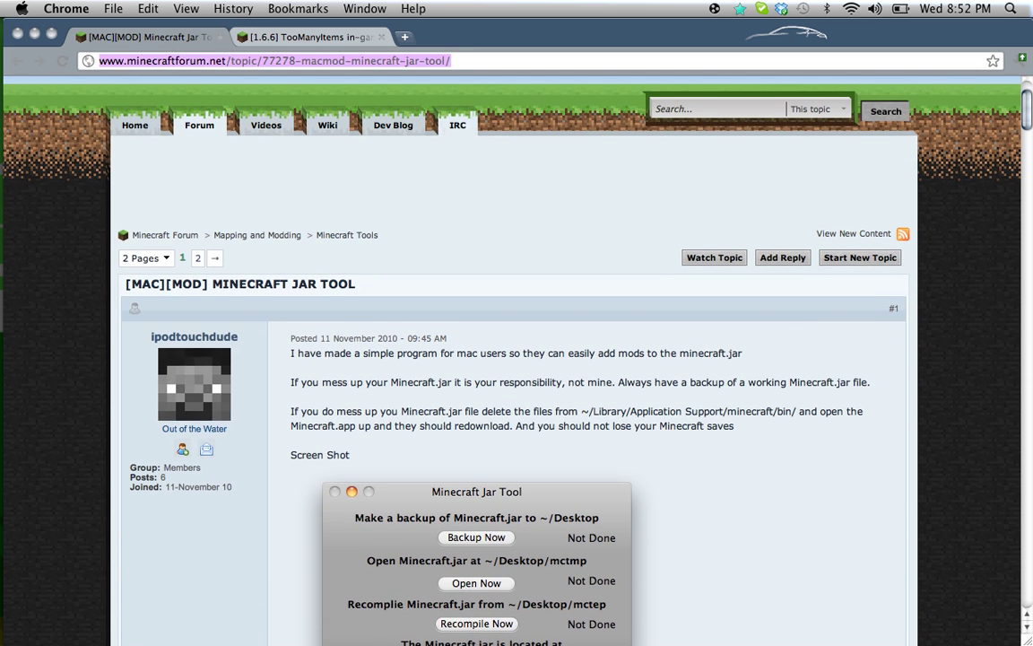
{"action": "left_click", "coordinate": [476, 175]}
{"action": "scroll", "coordinate": [512, 358], "scroll_direction": "down", "scroll_amount": 5}
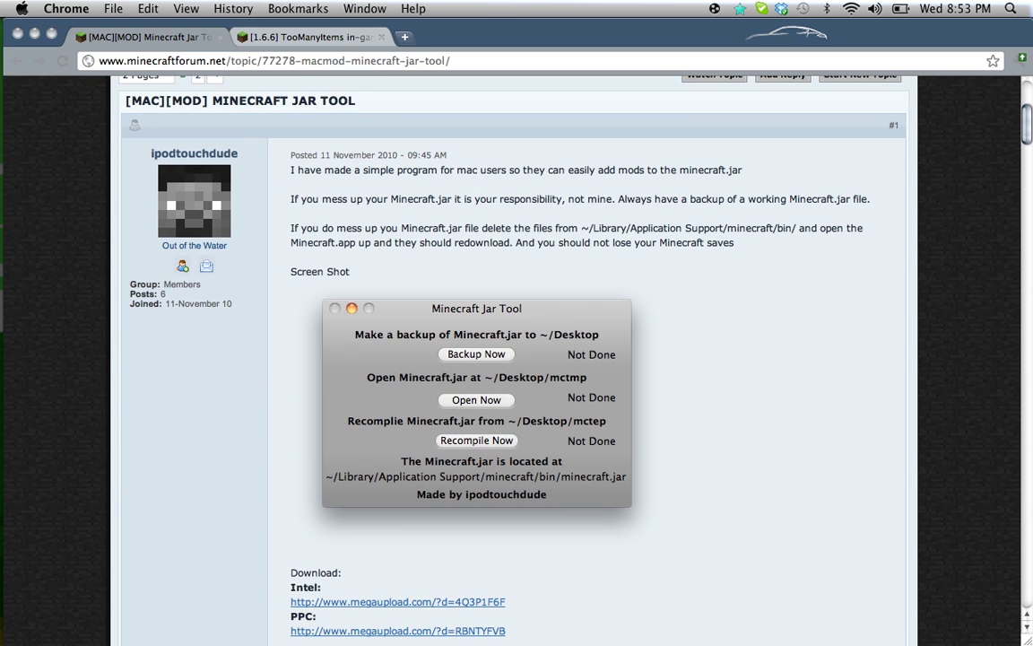
{"action": "scroll", "coordinate": [511, 359], "scroll_direction": "down", "scroll_amount": 10}
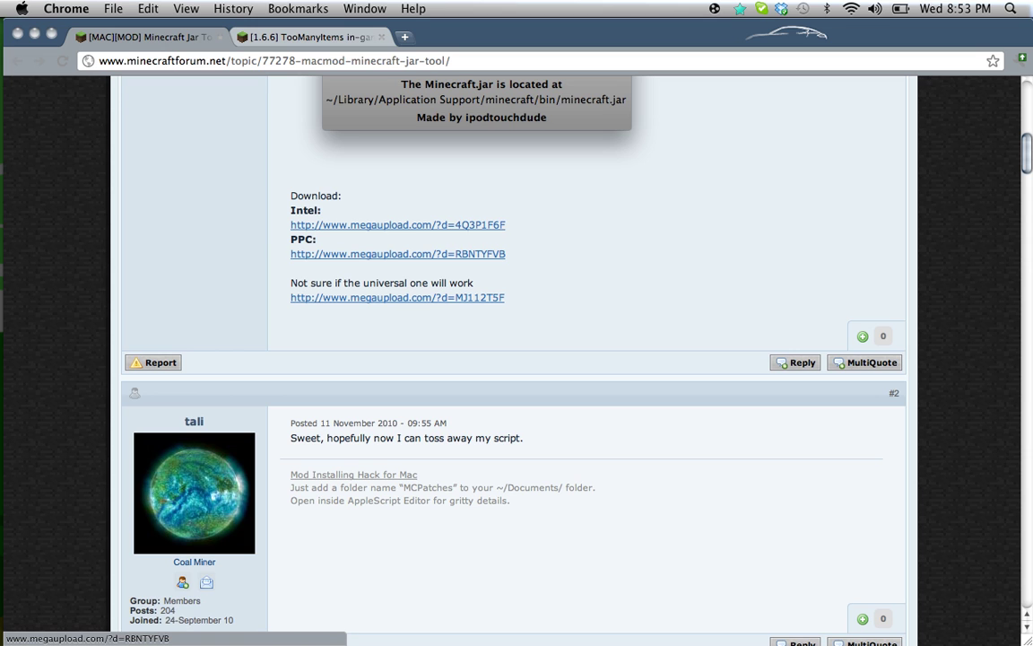
{"action": "left_click", "coordinate": [398, 225]}
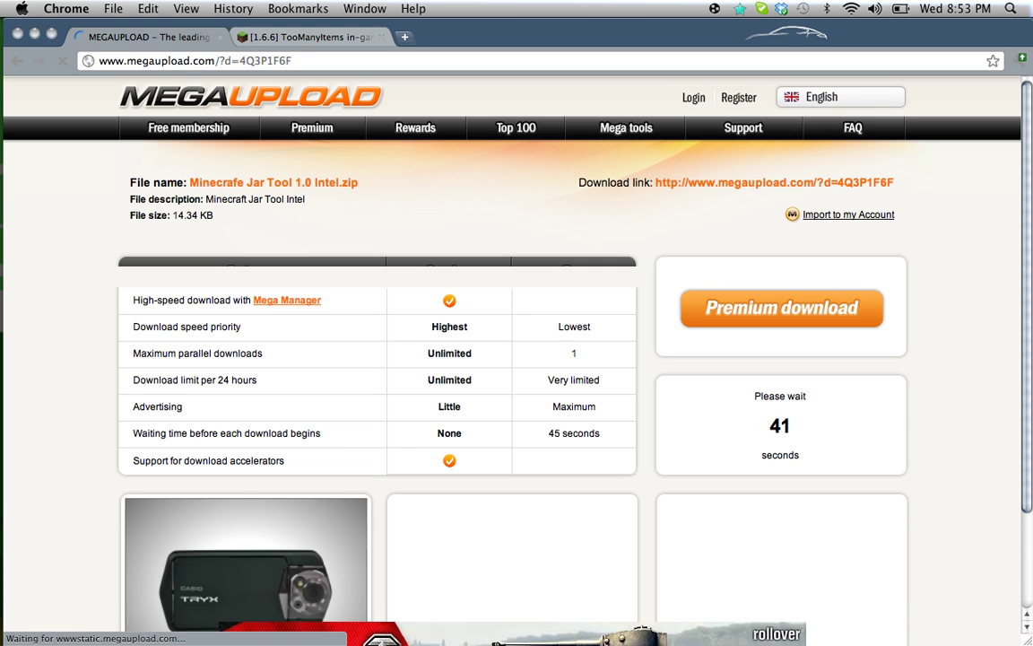
Step: Download TooManyItems for Beta 1.6.6 and 1.6.5 from its forum topic, skipping the adf.ly advert
{"action": "left_click", "coordinate": [309, 37]}
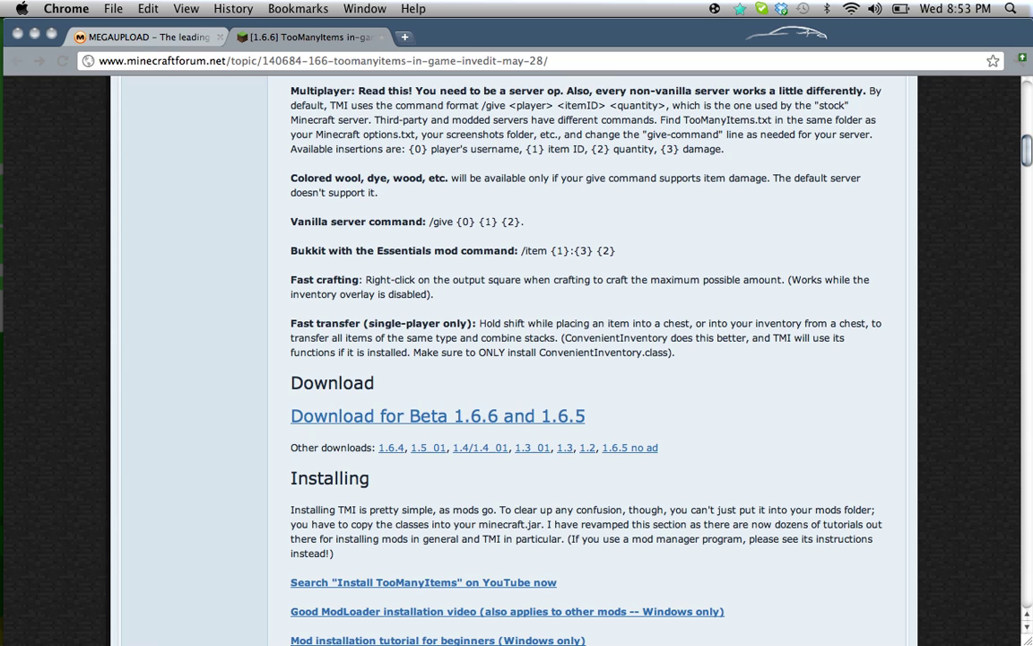
{"action": "scroll", "coordinate": [514, 358], "scroll_direction": "up", "scroll_amount": 10}
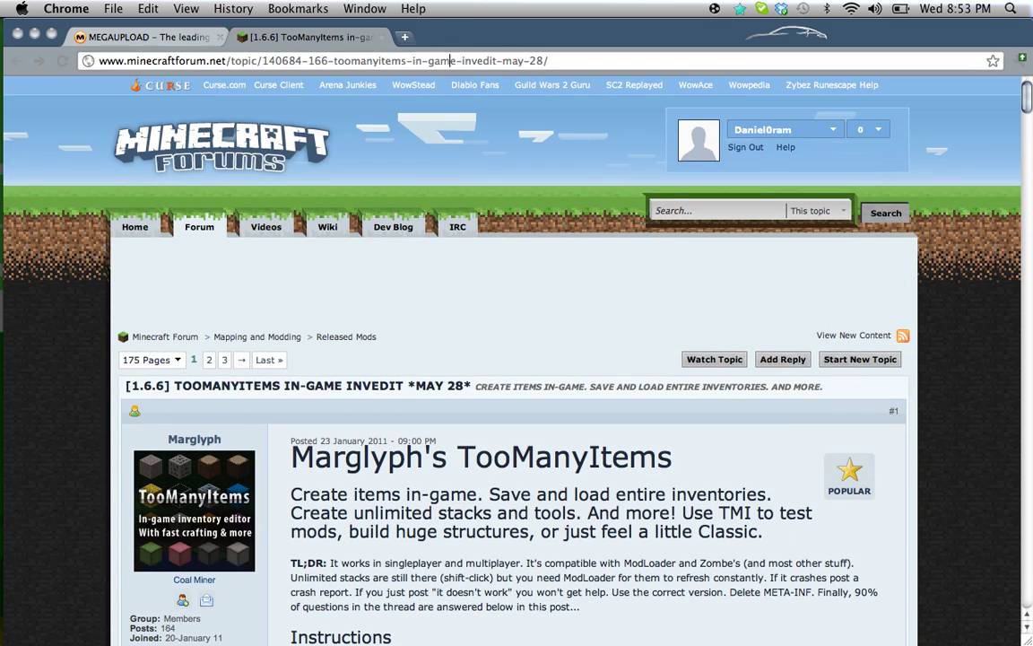
{"action": "left_click", "coordinate": [451, 60]}
{"action": "left_click", "coordinate": [451, 60]}
{"action": "scroll", "coordinate": [520, 358], "scroll_direction": "down", "scroll_amount": 15}
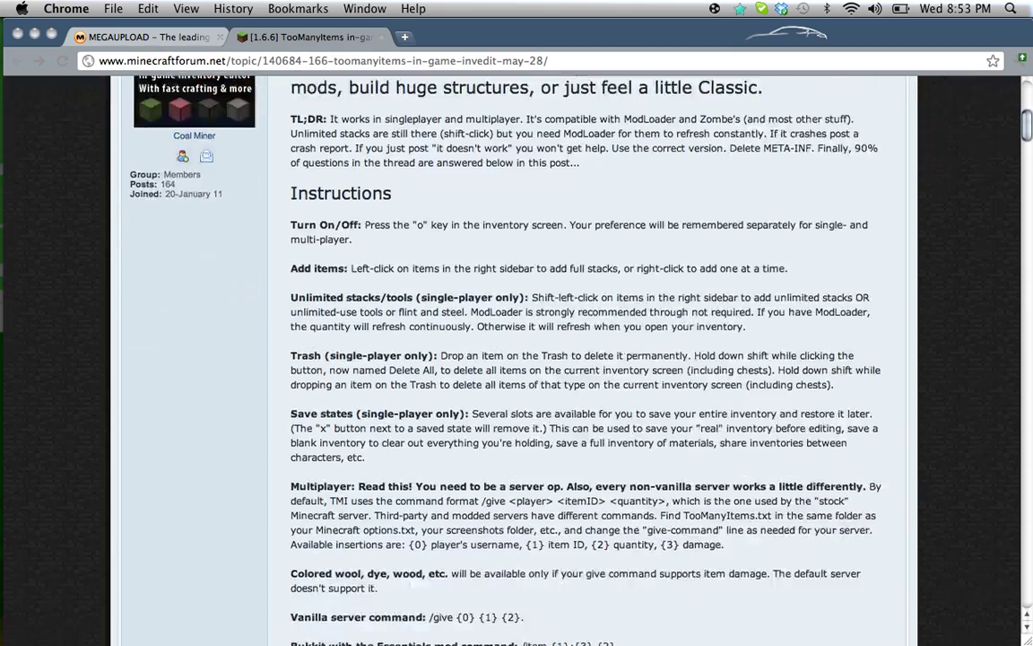
{"action": "scroll", "coordinate": [514, 359], "scroll_direction": "down", "scroll_amount": 1}
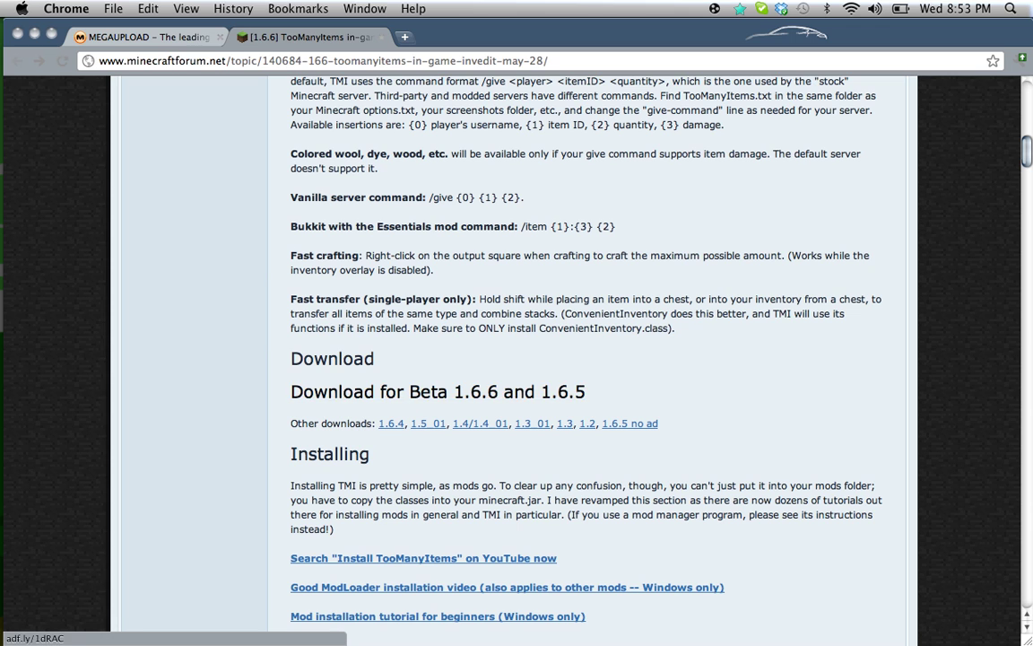
{"action": "left_click", "coordinate": [386, 391]}
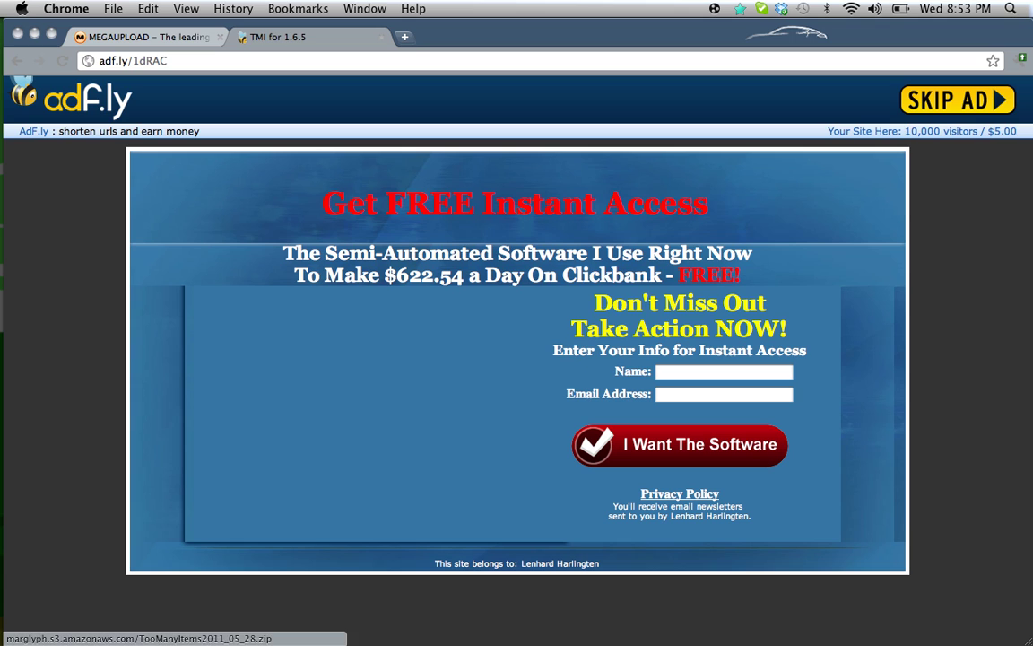
{"action": "left_click", "coordinate": [958, 101]}
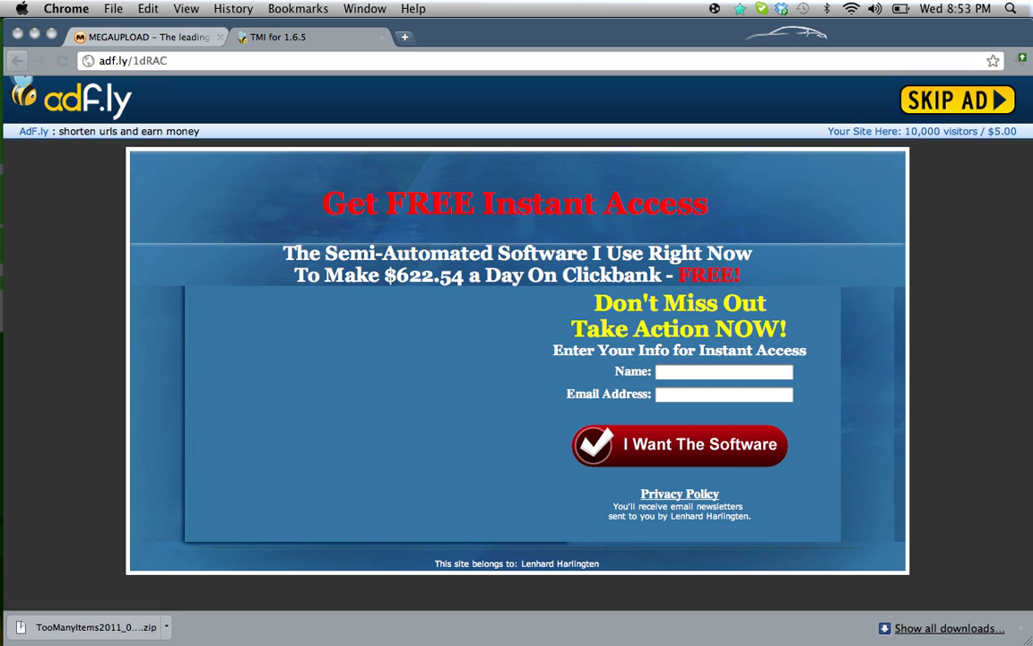
Step: Switch to Finder, move the new TooManyItems folder from Downloads to the desktop, and open it
{"action": "mouse_move", "coordinate": [18, 325]}
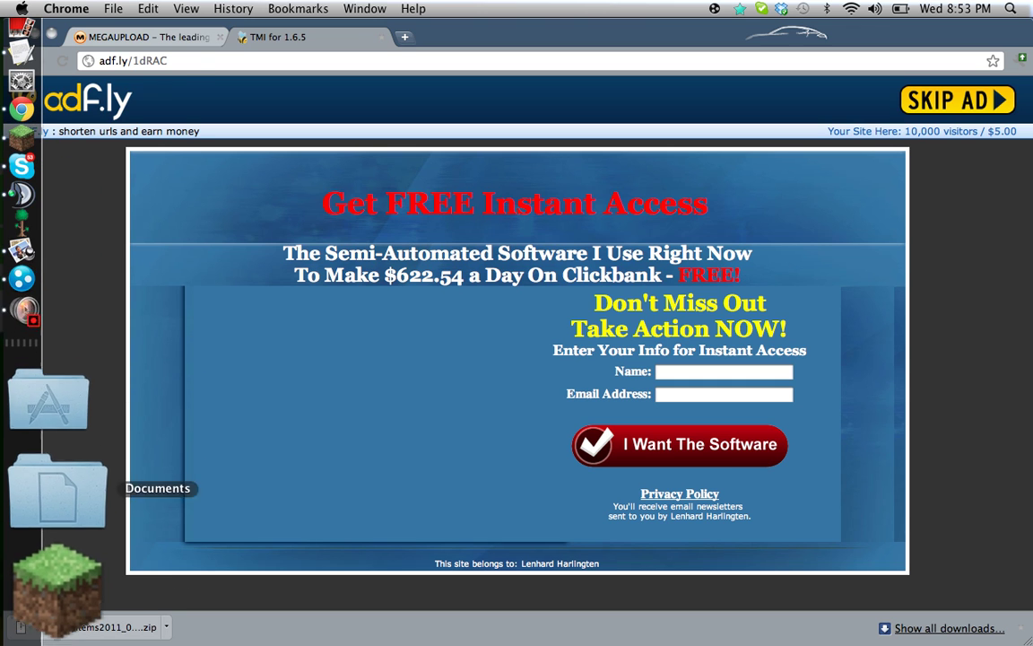
{"action": "left_click", "coordinate": [9, 38]}
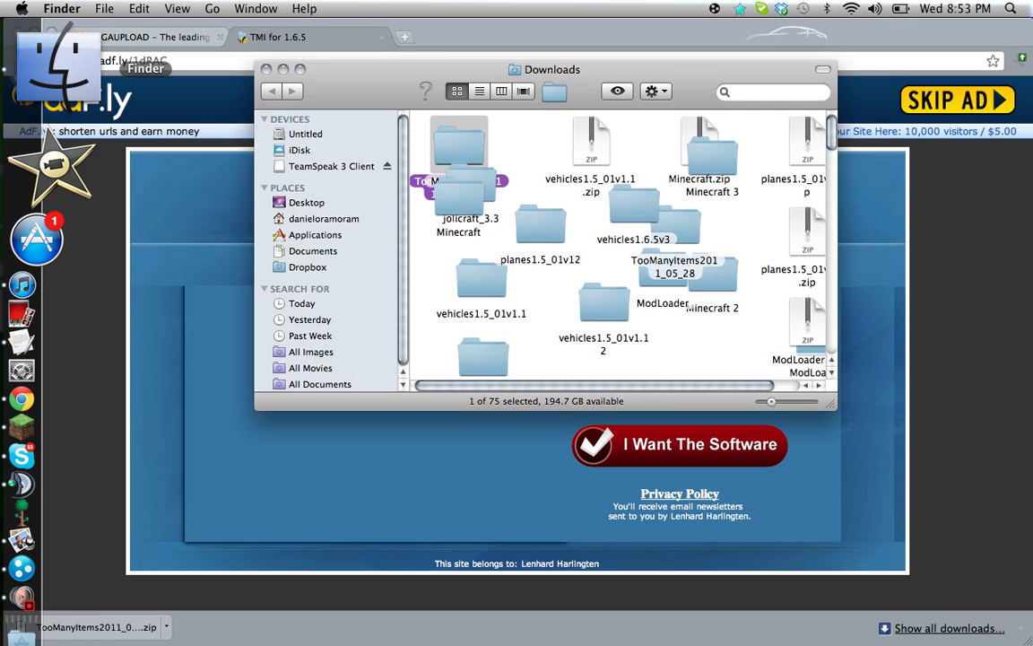
{"action": "left_click_drag", "start_coordinate": [170, 23], "coordinate": [840, 76]}
{"action": "left_click_drag", "start_coordinate": [459, 175], "coordinate": [541, 345]}
{"action": "left_click_drag", "start_coordinate": [463, 144], "coordinate": [202, 184]}
{"action": "key", "text": "super+o"}
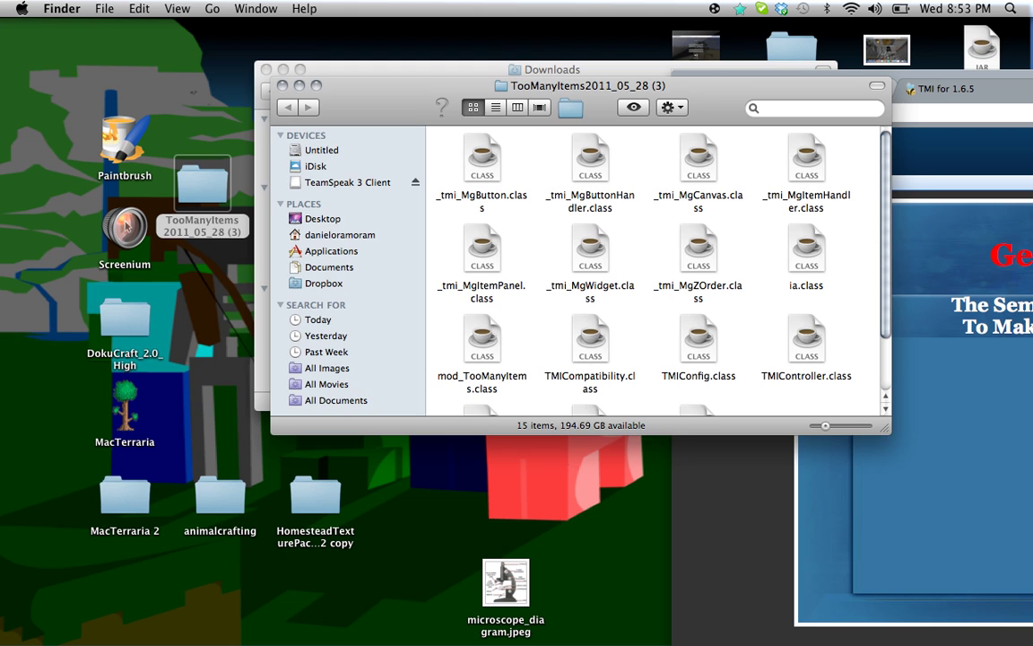
{"action": "left_click_drag", "start_coordinate": [441, 86], "coordinate": [155, 27]}
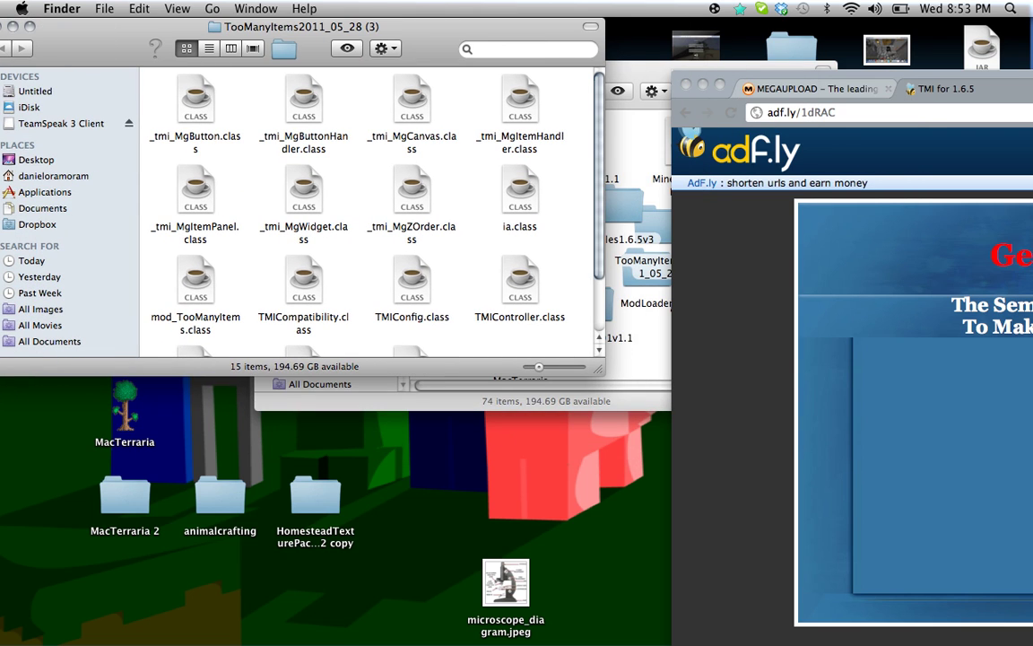
Step: Return to Chrome and start the regular download of Minecrafe Jar Tool 1.0 Intel.zip on Megaupload
{"action": "key", "text": "super+Tab"}
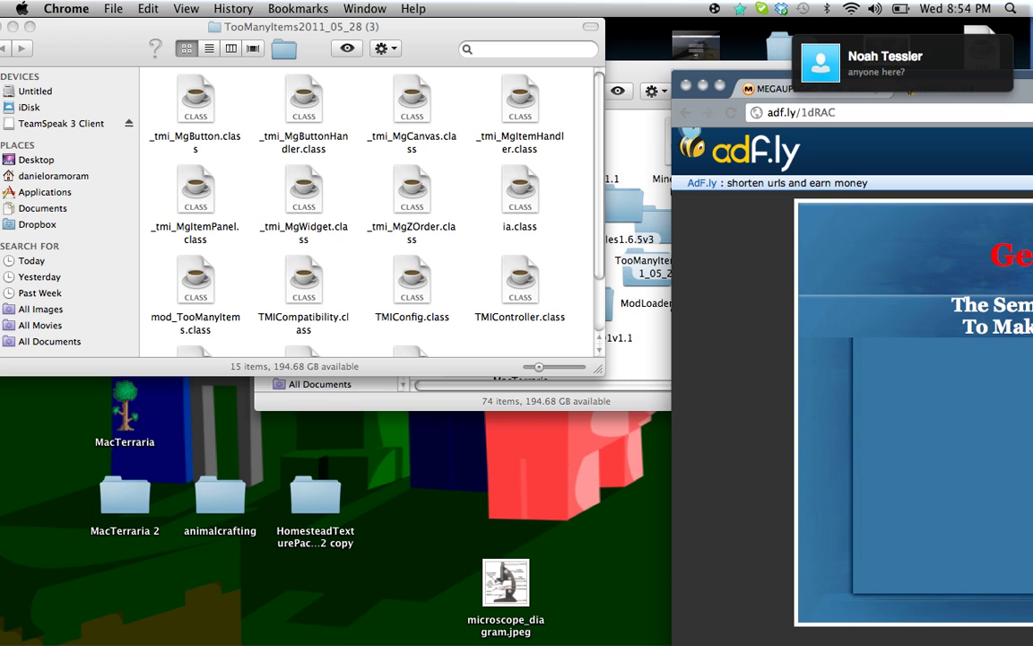
{"action": "left_click_drag", "start_coordinate": [897, 78], "coordinate": [241, 27]}
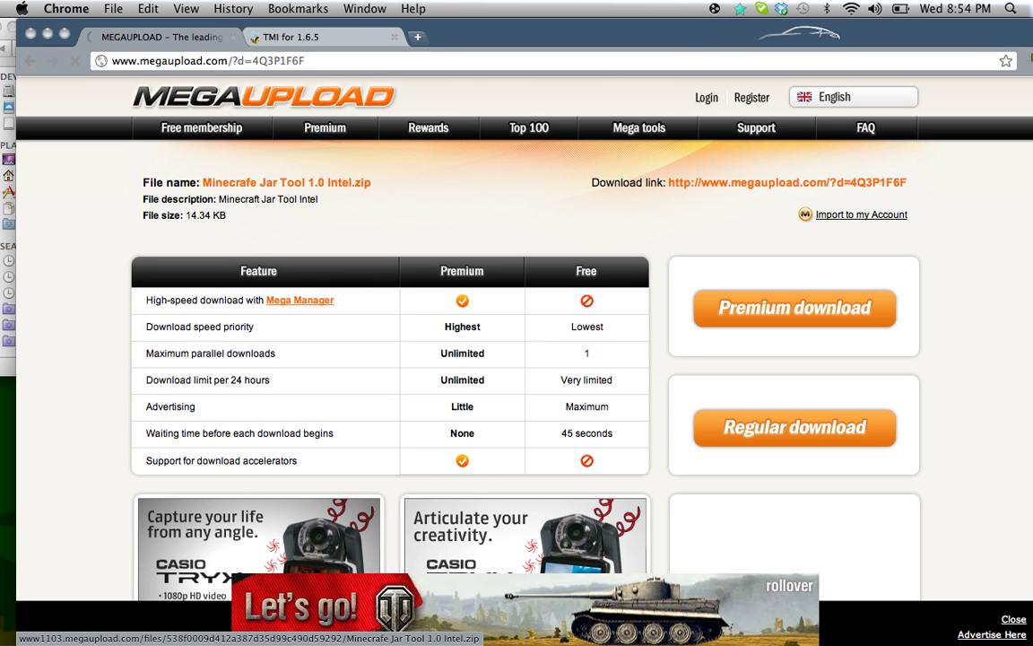
{"action": "left_click", "coordinate": [795, 427]}
{"action": "left_click_drag", "start_coordinate": [592, 36], "coordinate": [572, 36]}
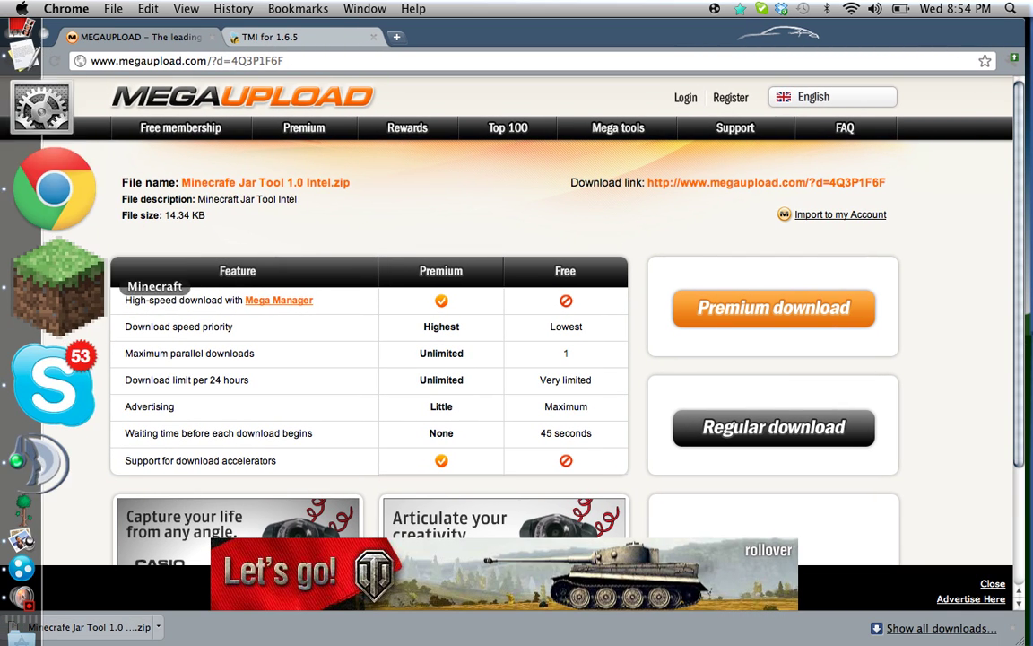
Step: Set the Skype status to Offline
{"action": "right_click", "coordinate": [18, 289]}
{"action": "mouse_move", "coordinate": [170, 233]}
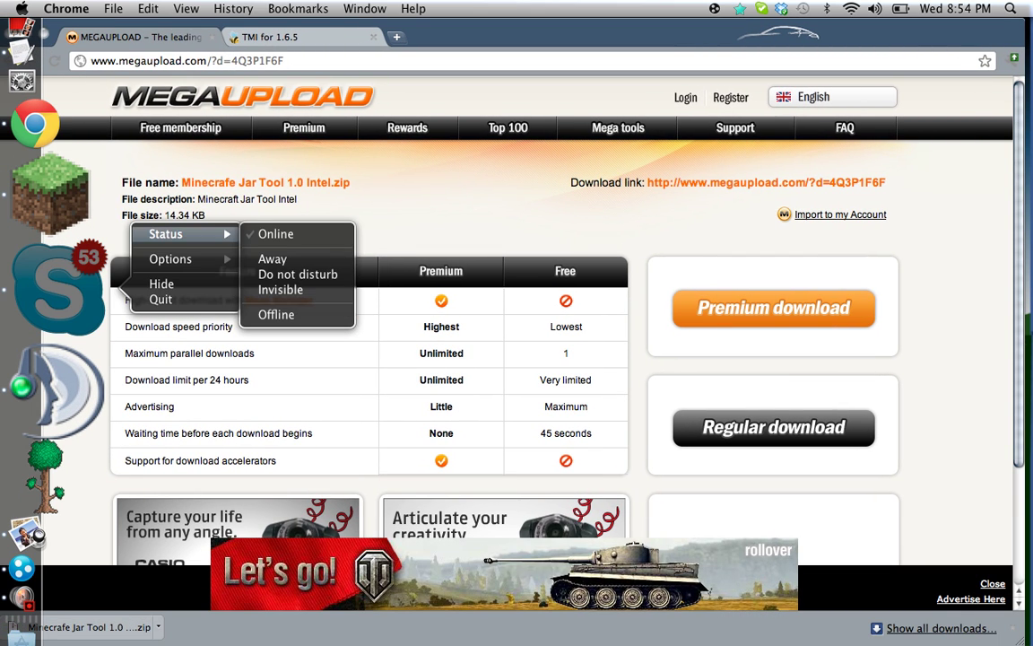
{"action": "left_click", "coordinate": [277, 315]}
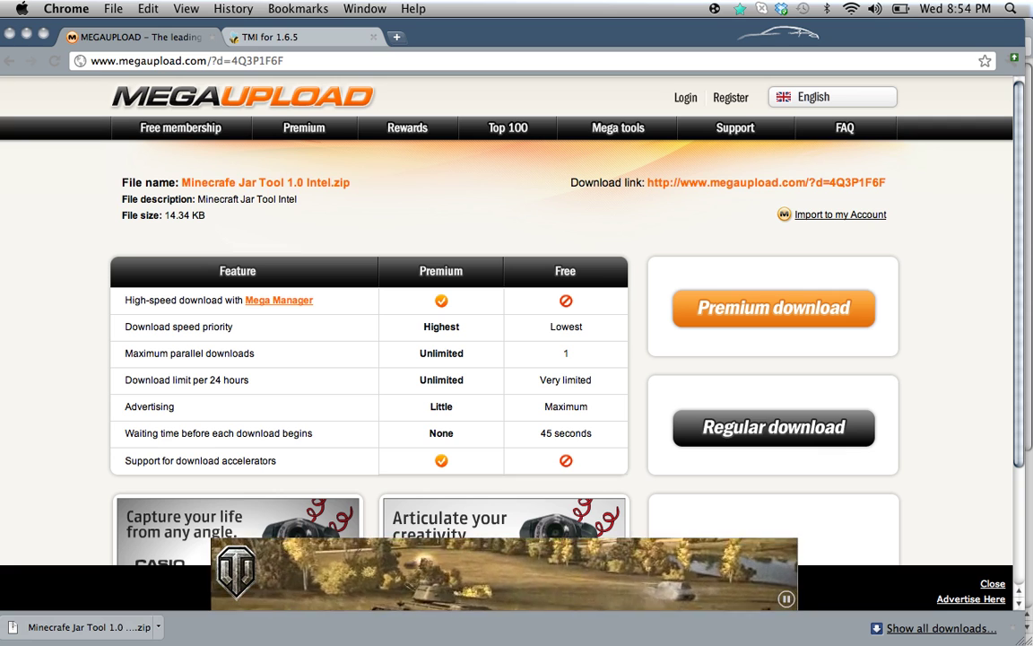
Step: Extract the downloaded Minecrafe Jar Tool and move it from Downloads to the desktop, closing the pop-up advert and the Finder windows
{"action": "left_click", "coordinate": [81, 627]}
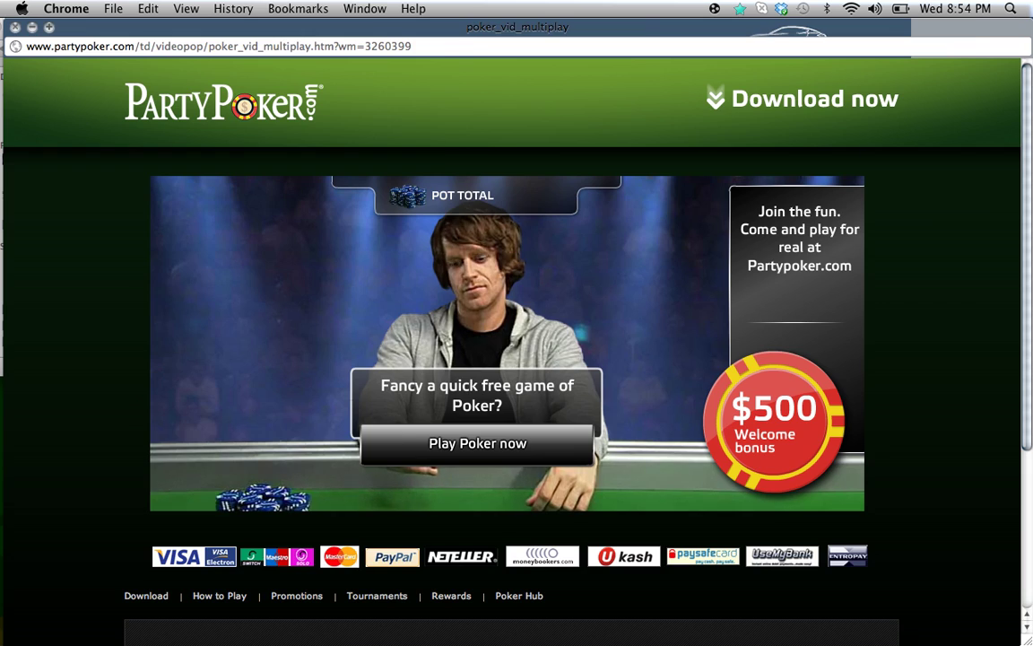
{"action": "left_click", "coordinate": [15, 28]}
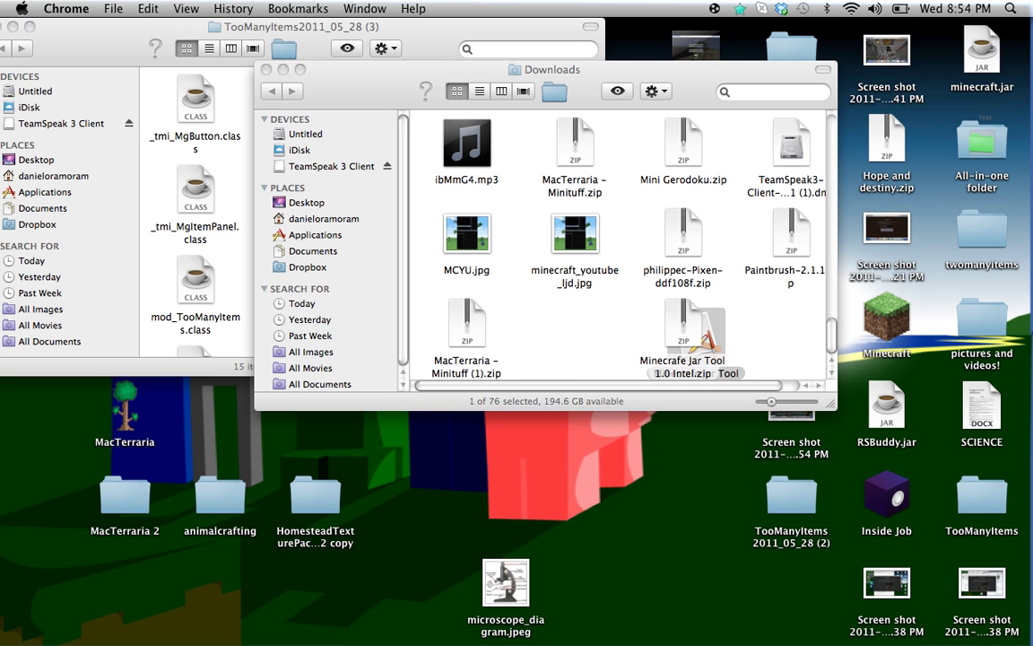
{"action": "left_click", "coordinate": [696, 341]}
{"action": "left_click_drag", "start_coordinate": [696, 341], "coordinate": [635, 549]}
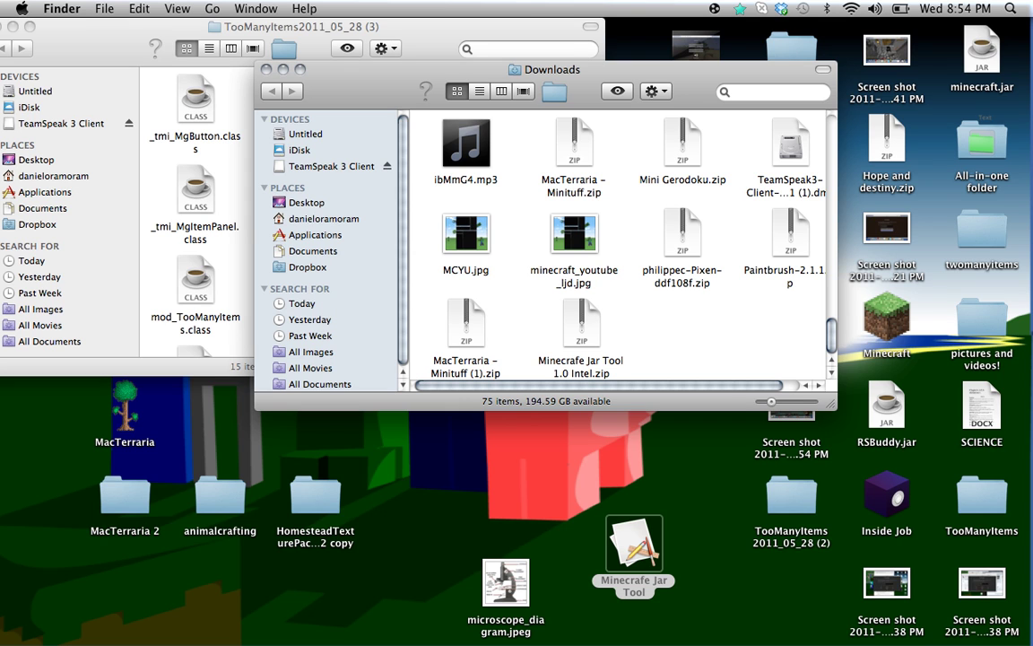
{"action": "left_click", "coordinate": [1, 26]}
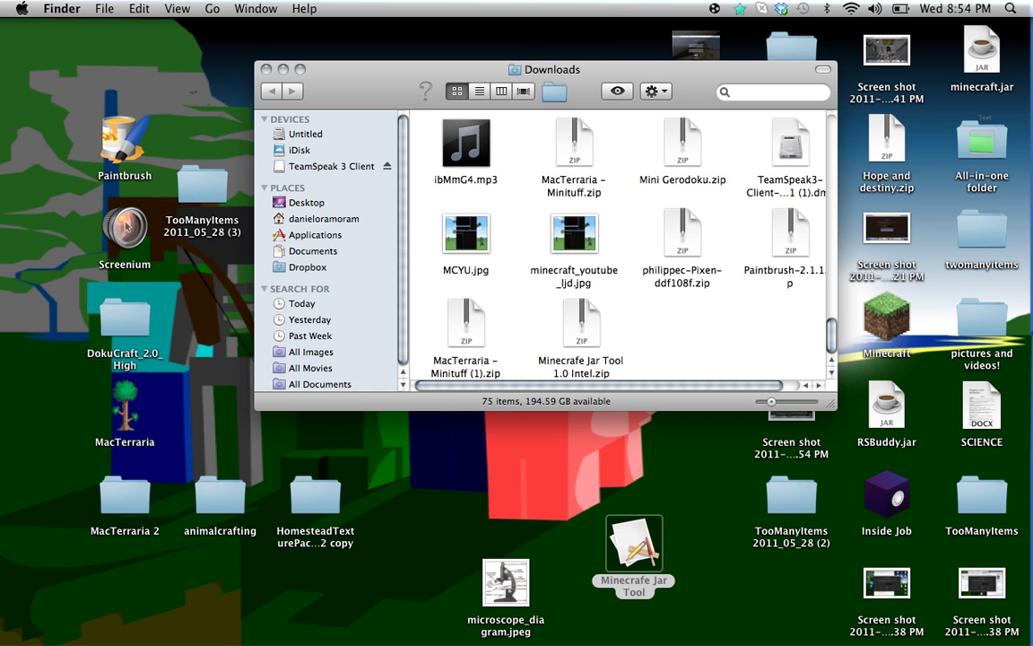
{"action": "key", "text": "super+w"}
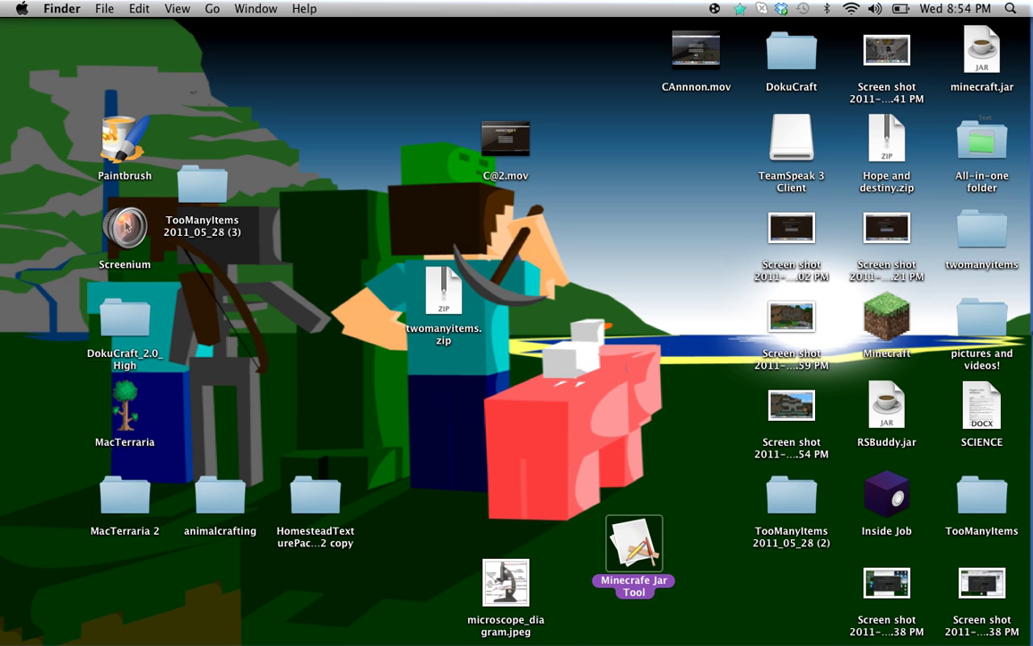
Step: Launch the Minecrafe Jar Tool from the desktop and back up minecraft.jar to the desktop
{"action": "double_click", "coordinate": [634, 545]}
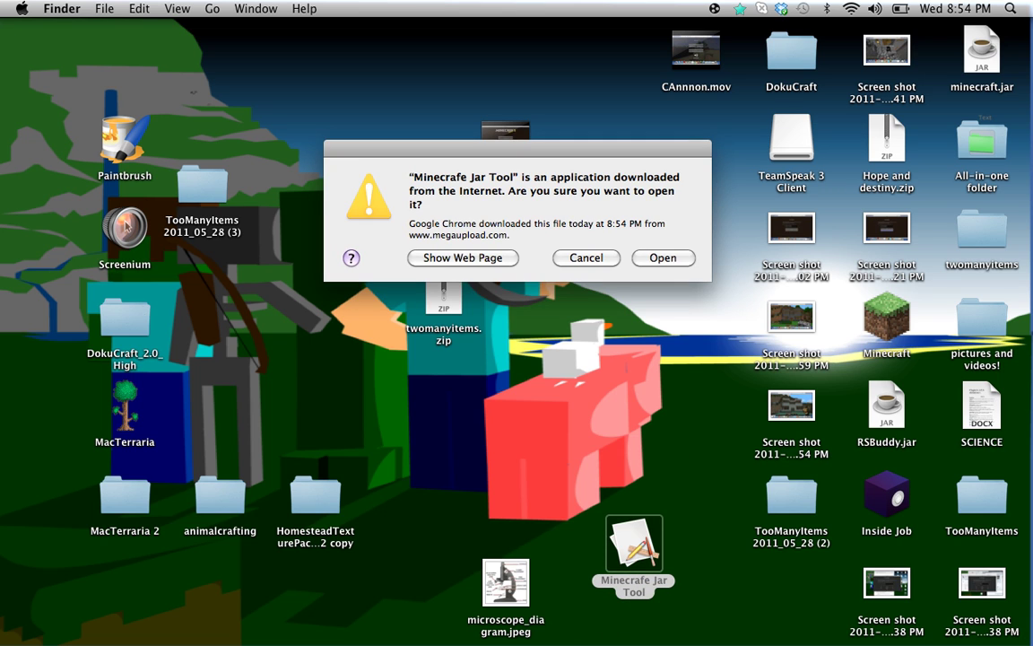
{"action": "key", "text": "Return"}
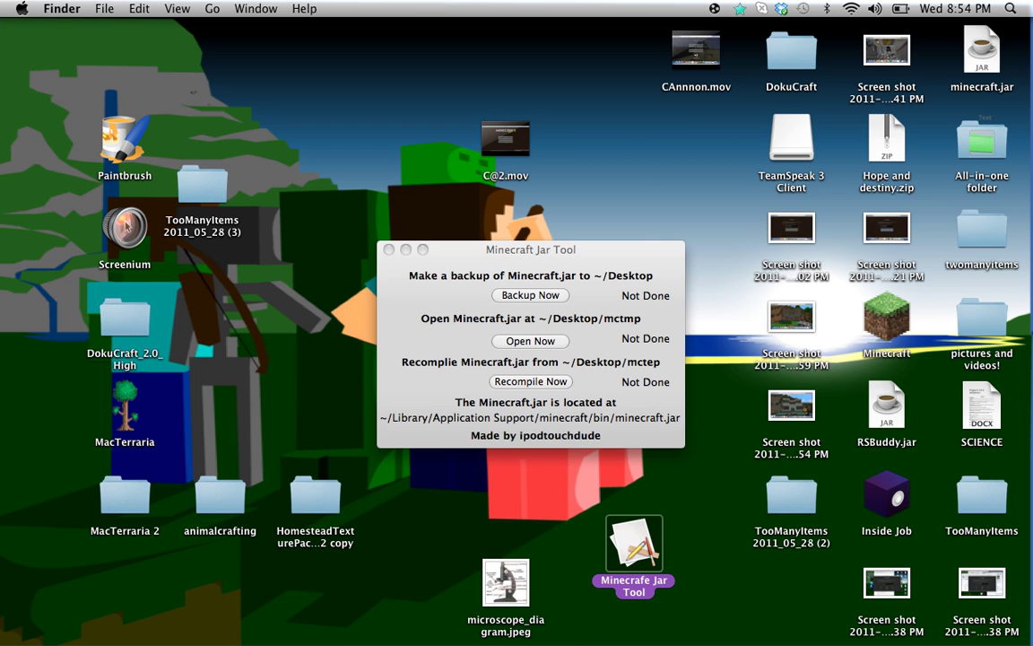
{"action": "left_click", "coordinate": [530, 295]}
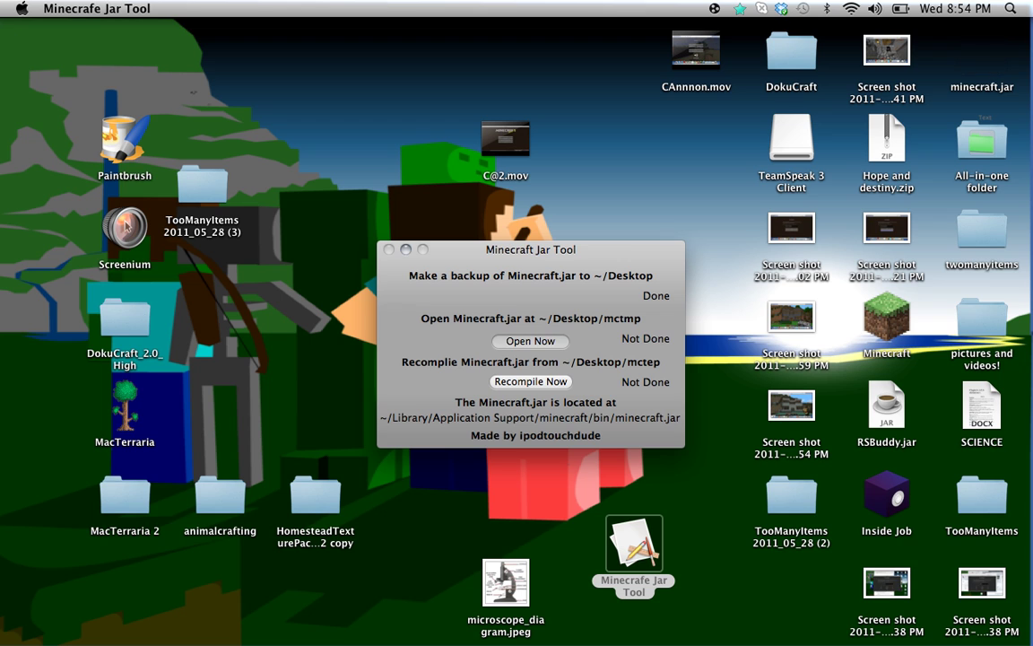
Step: Unpack minecraft.jar into the mctmp folder with the Jar Tool and move that folder to a clear spot mid-desktop
{"action": "left_click_drag", "start_coordinate": [531, 250], "coordinate": [158, 250]}
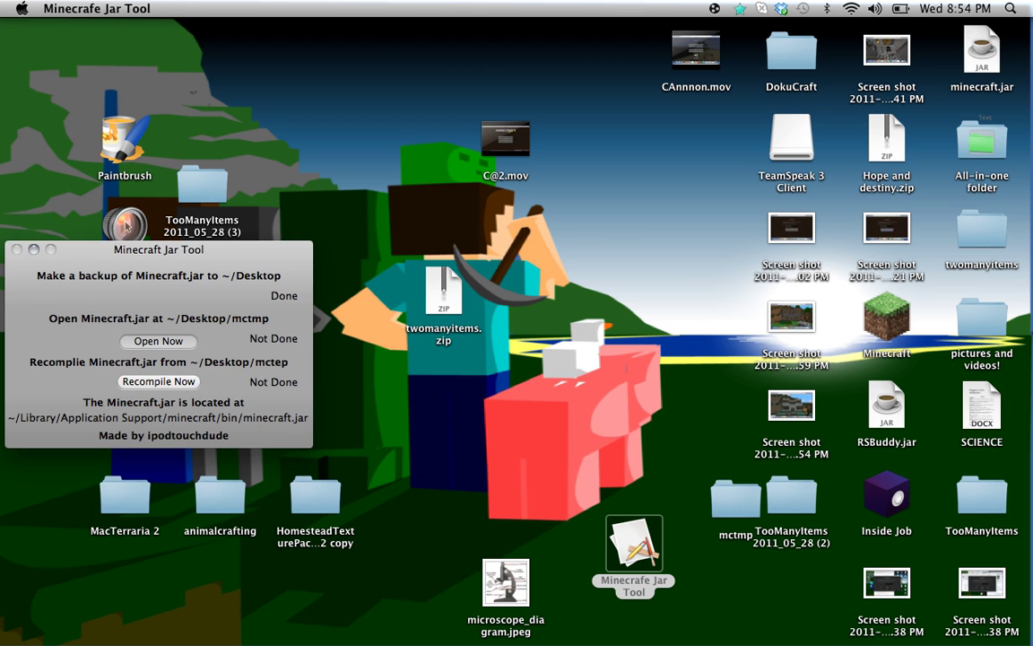
{"action": "left_click_drag", "start_coordinate": [736, 499], "coordinate": [544, 371]}
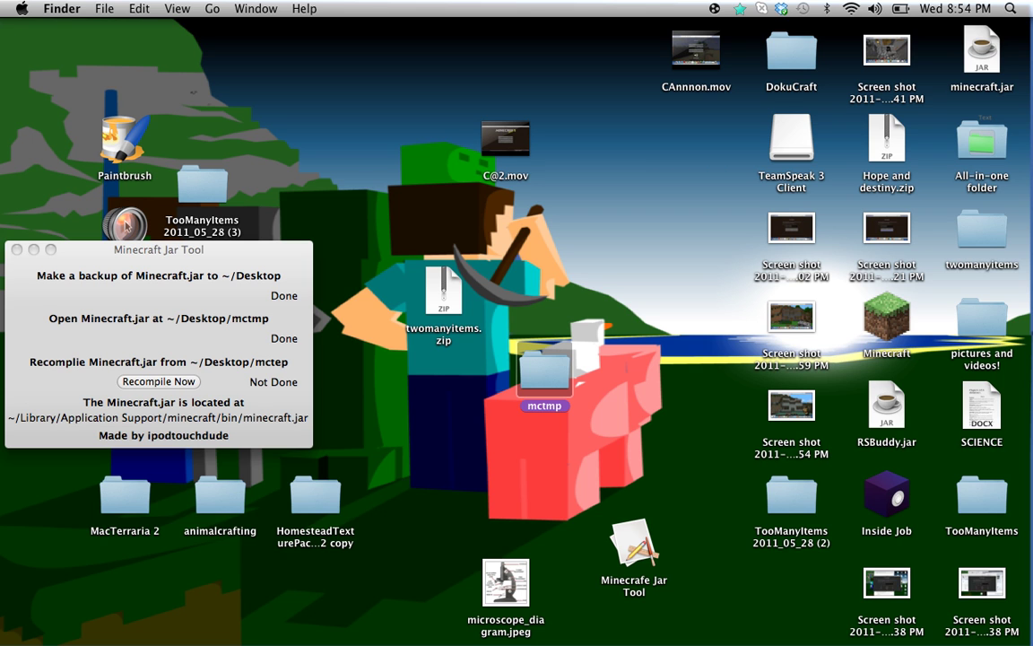
Step: Move all files from the desktop folder TooManyItems2011_05_28 (3) into the mctmp folder, replacing all existing items with the same names
{"action": "double_click", "coordinate": [545, 371]}
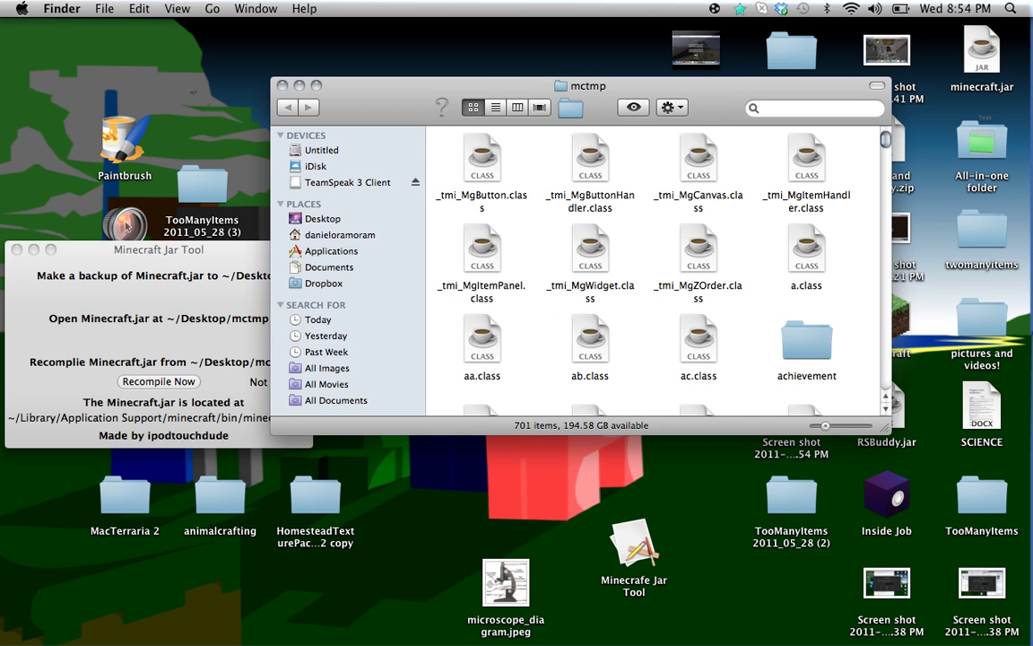
{"action": "left_click_drag", "start_coordinate": [544, 85], "coordinate": [882, 111]}
{"action": "double_click", "coordinate": [201, 186]}
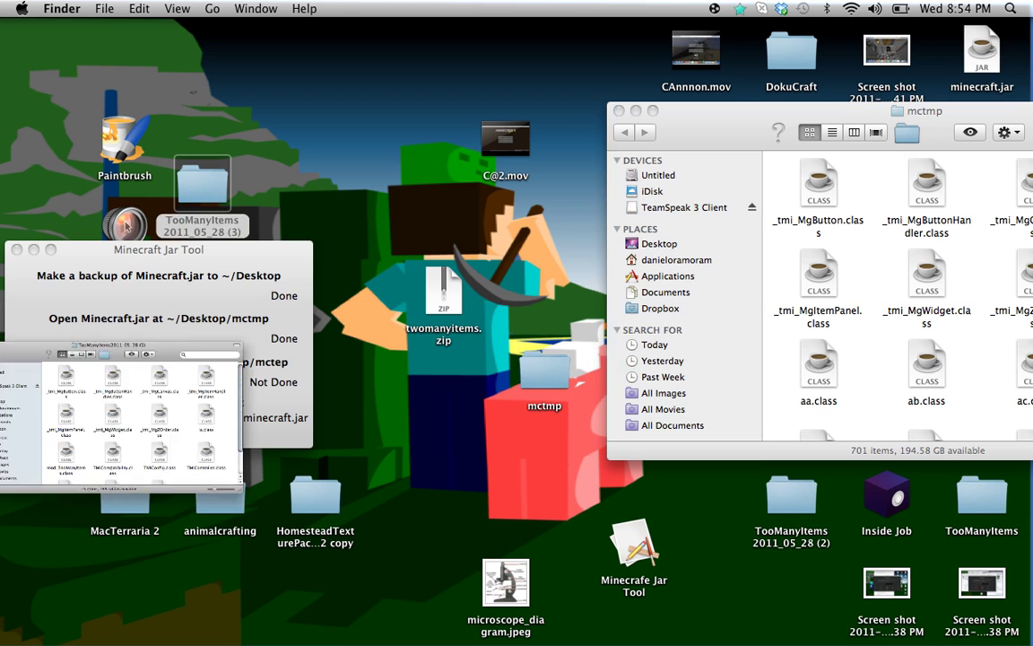
{"action": "left_click_drag", "start_coordinate": [144, 71], "coordinate": [560, 356]}
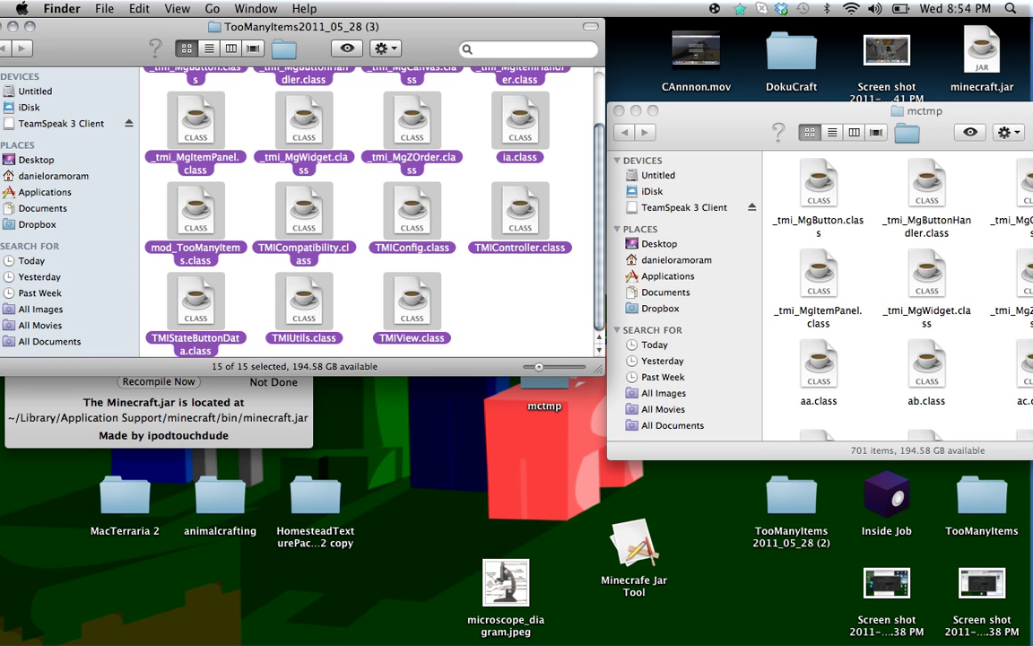
{"action": "left_click_drag", "start_coordinate": [520, 214], "coordinate": [879, 370]}
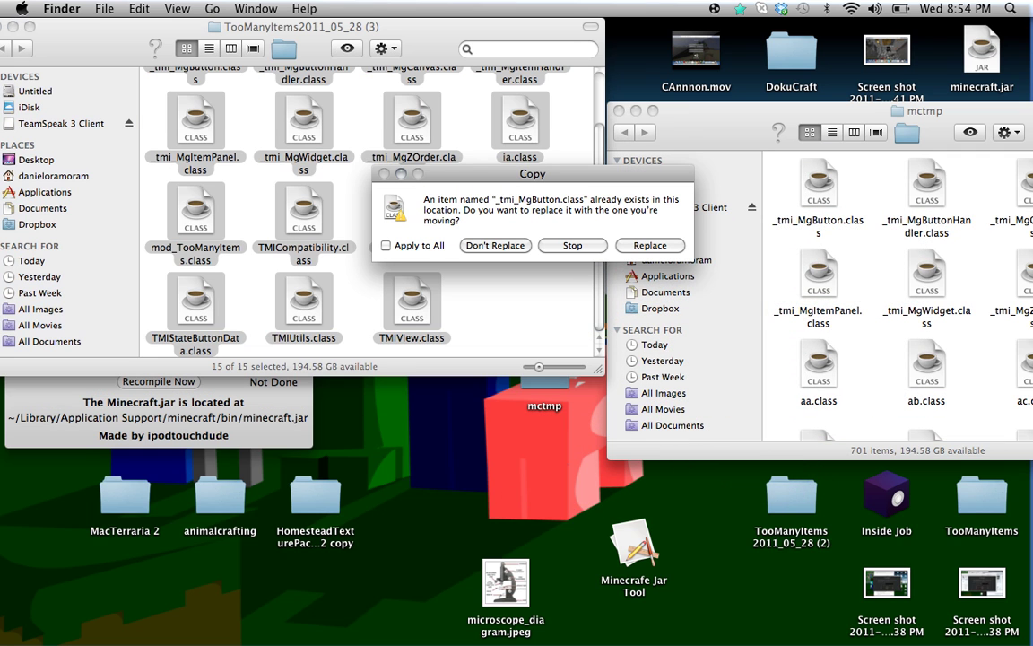
{"action": "key", "text": "Return"}
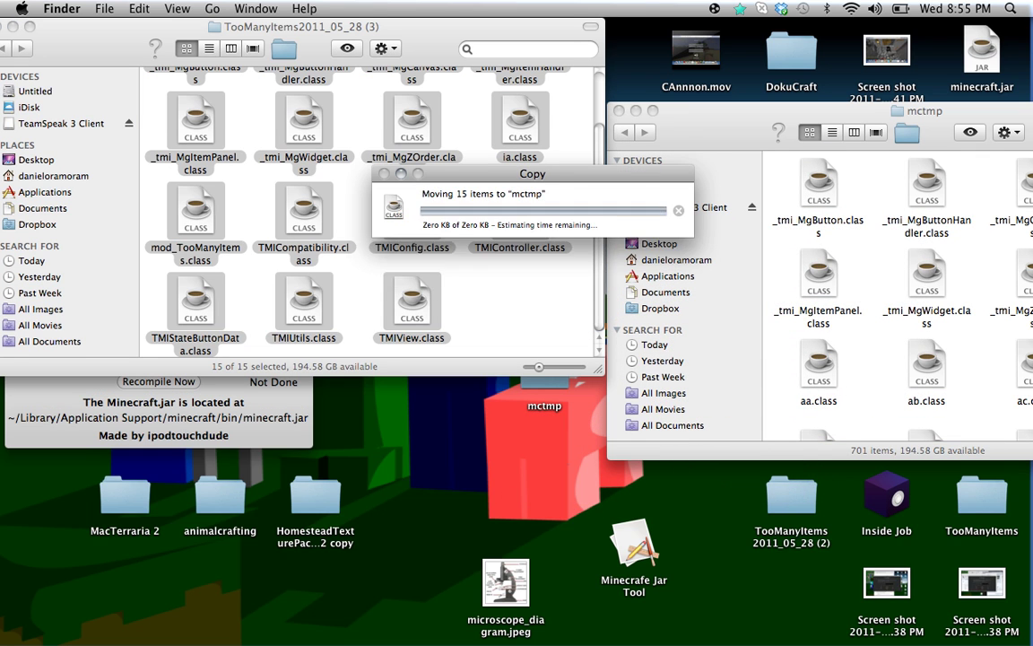
Step: Clean up the icon arrangement in the mctmp folder and close its window
{"action": "left_click_drag", "start_coordinate": [807, 111], "coordinate": [351, 107]}
{"action": "right_click", "coordinate": [650, 199]}
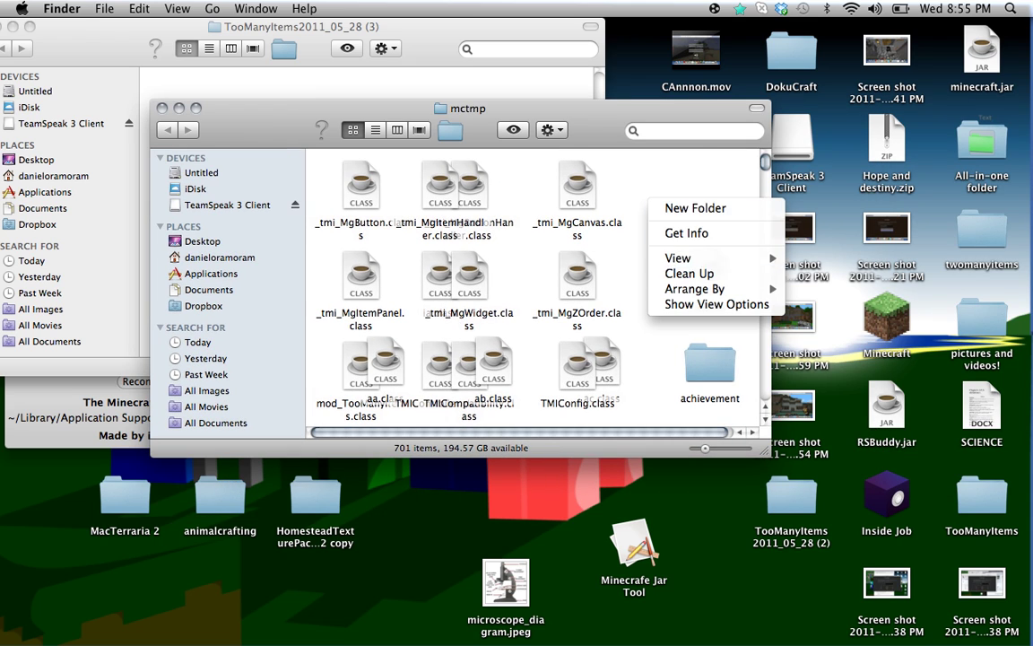
{"action": "left_click", "coordinate": [690, 274]}
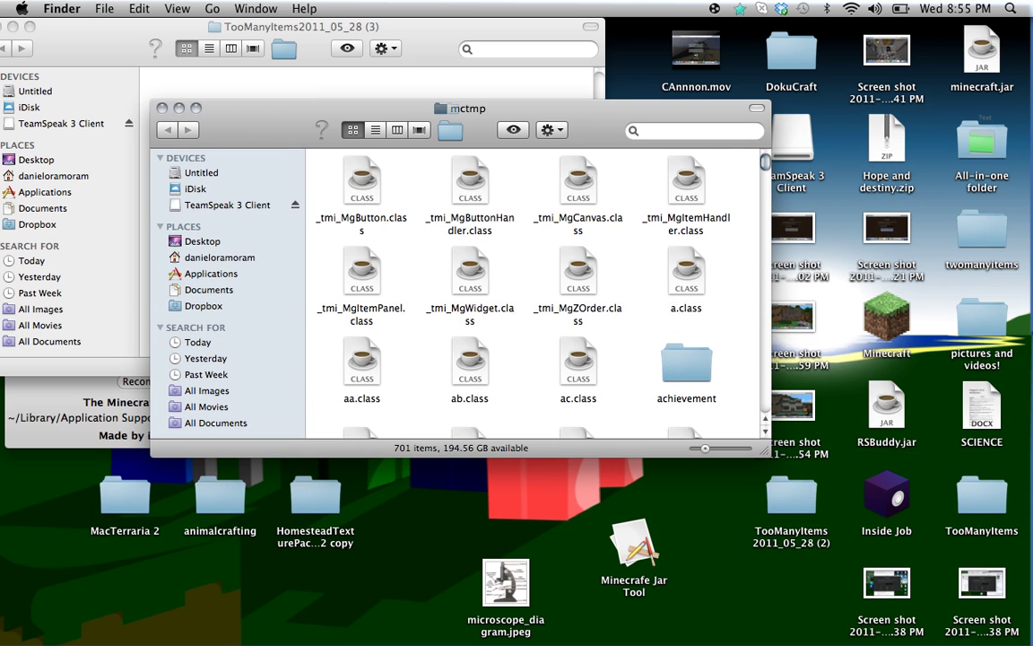
{"action": "left_click", "coordinate": [163, 107]}
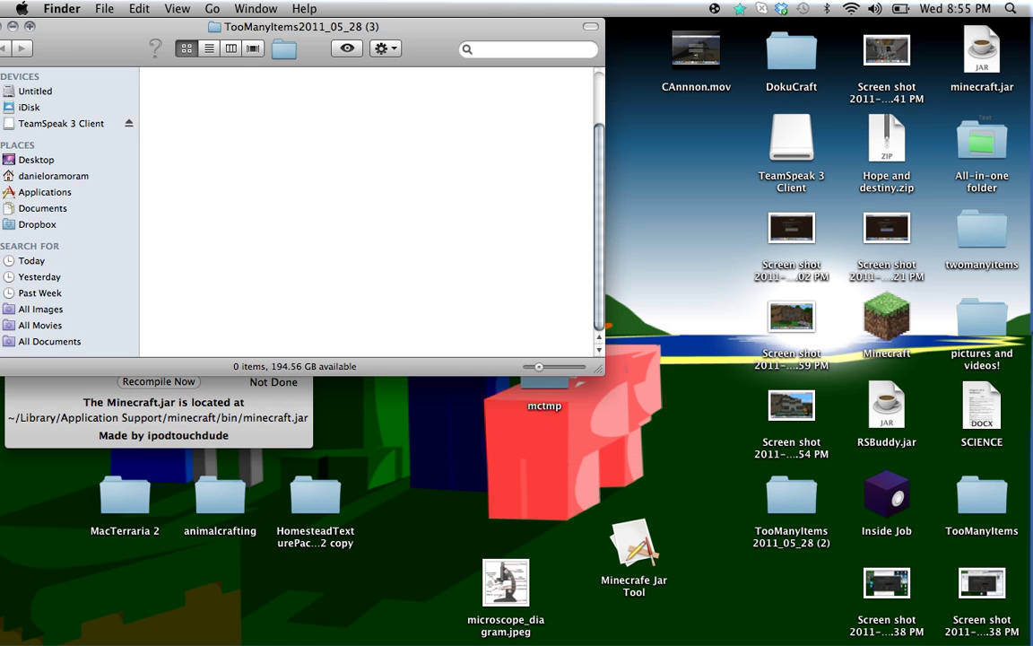
Step: Close the emptied TooManyItems folder window and recompile minecraft.jar with the Minecraft Jar Tool
{"action": "left_click_drag", "start_coordinate": [54, 25], "coordinate": [214, 68]}
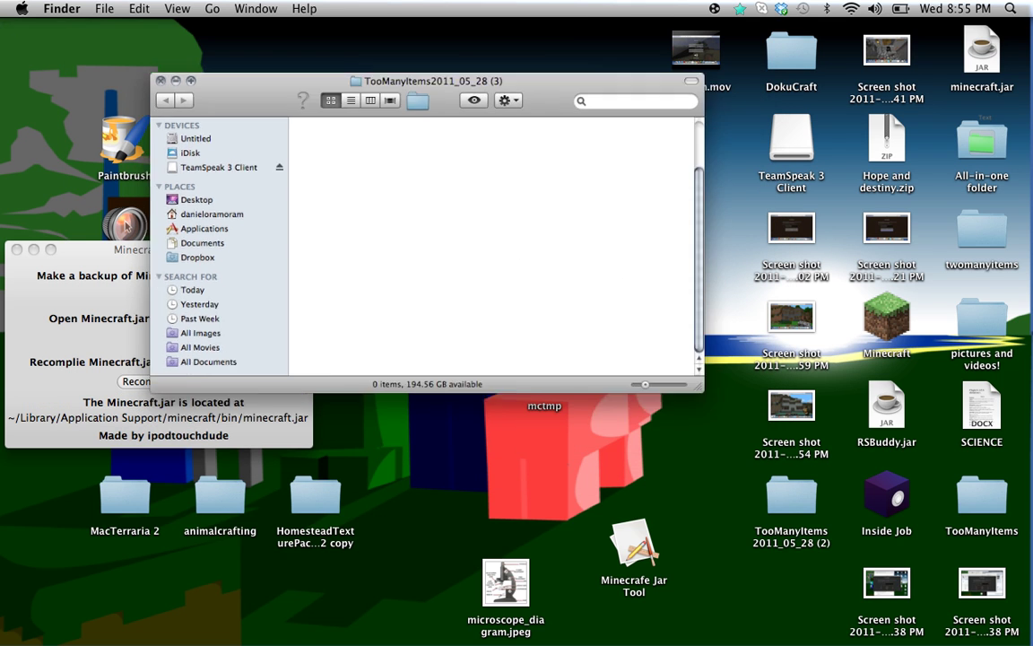
{"action": "key", "text": "super+w"}
{"action": "left_click_drag", "start_coordinate": [159, 249], "coordinate": [349, 47]}
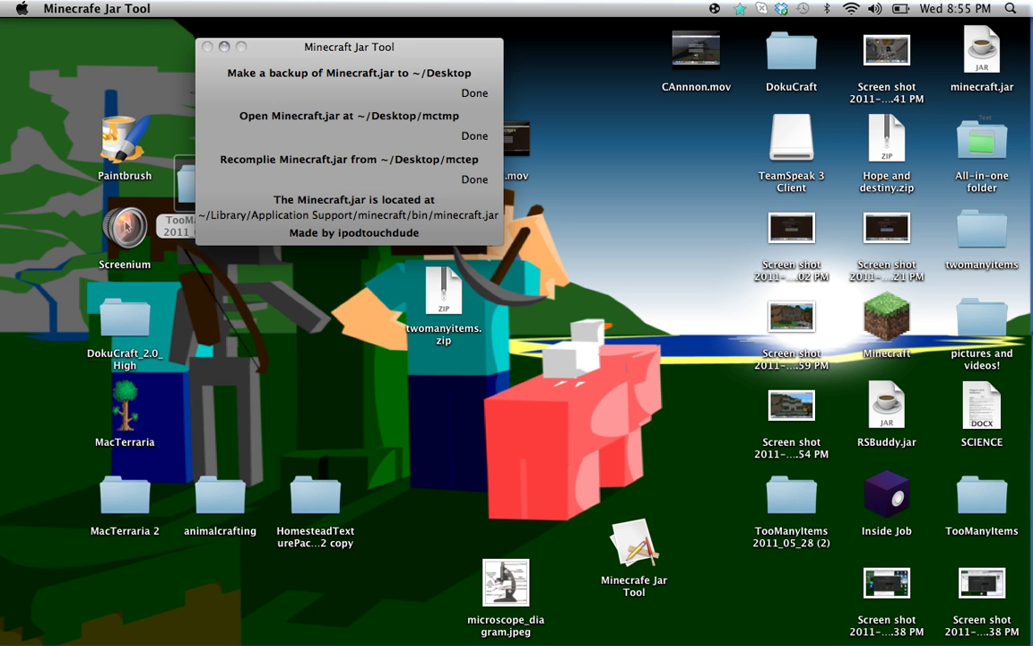
Step: Launch Minecraft from the desktop and load a saved singleplayer world
{"action": "double_click", "coordinate": [887, 317]}
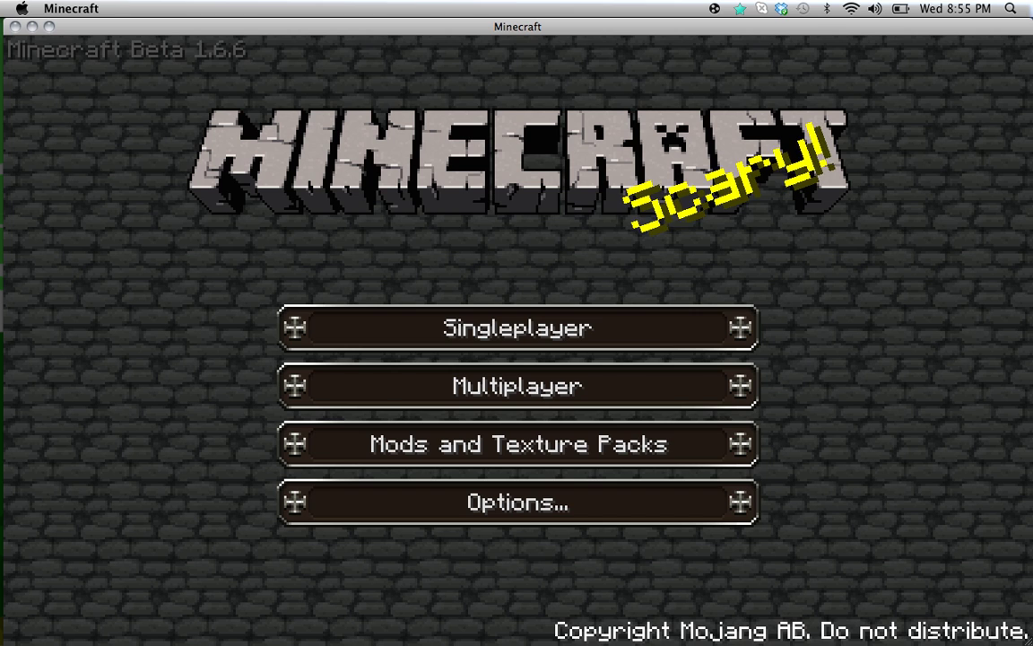
{"action": "left_click", "coordinate": [518, 327]}
{"action": "double_click", "coordinate": [502, 245]}
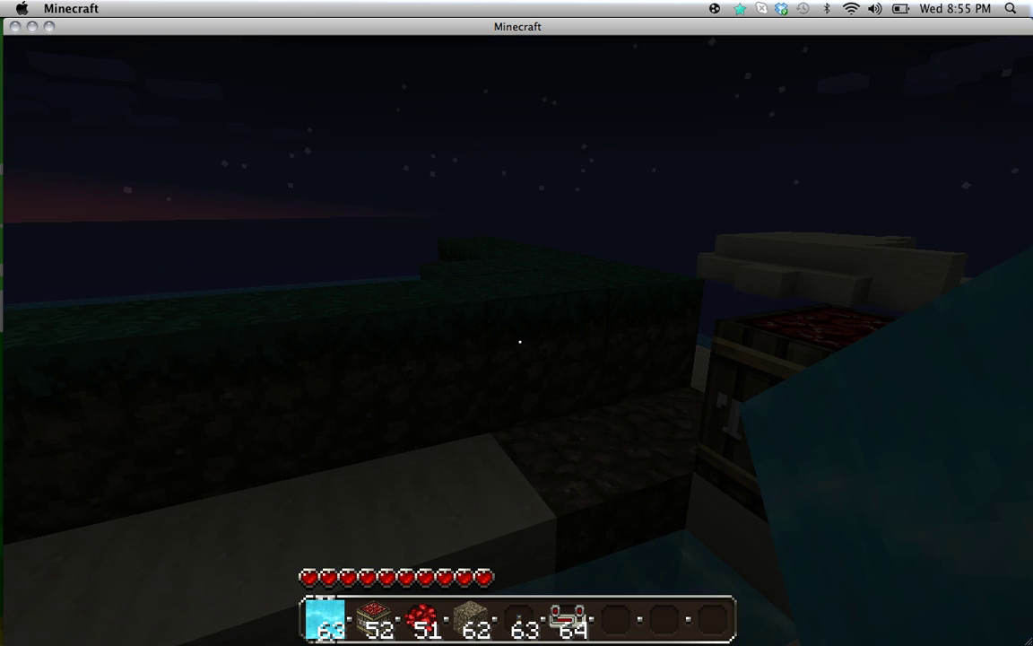
Step: Open the player inventory with the TooManyItems overlay switched on
{"action": "key", "text": "e"}
{"action": "key", "text": "o"}
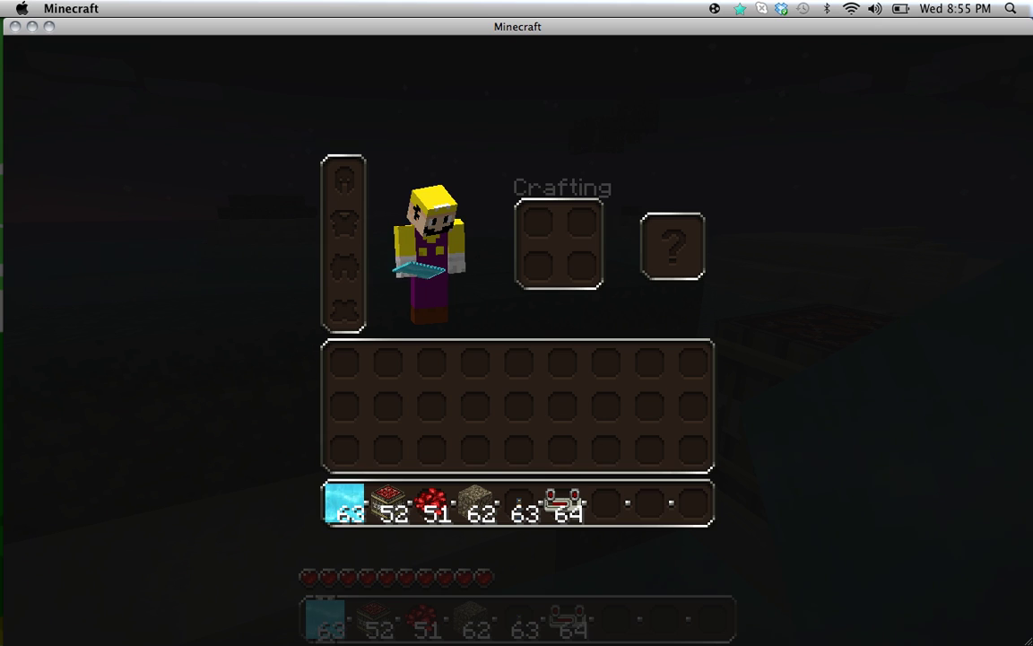
{"action": "key", "text": "e"}
{"action": "key", "text": "e"}
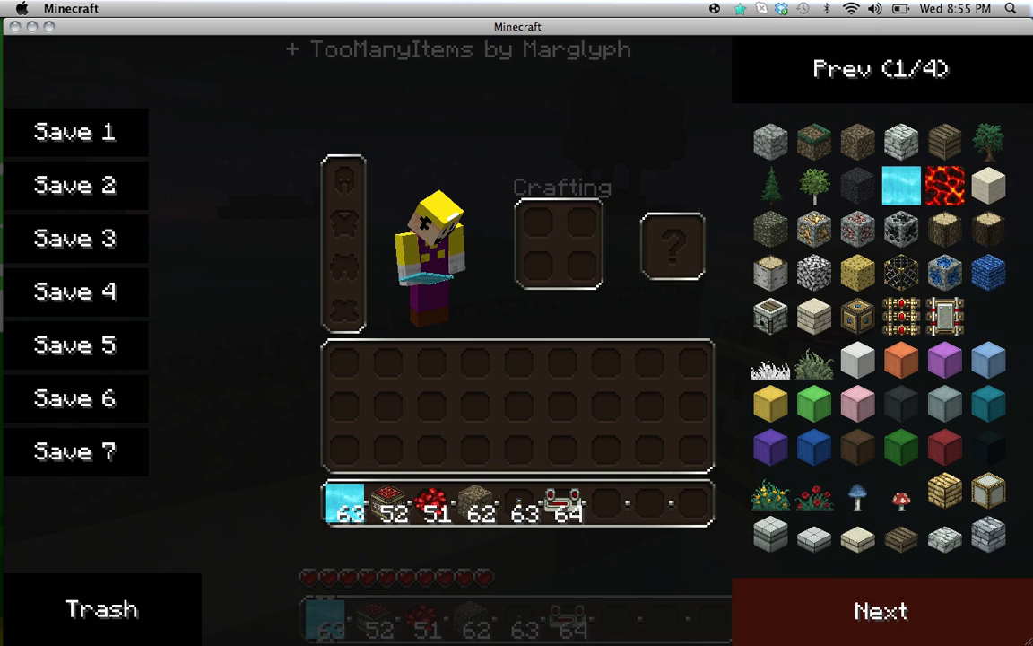
Step: Add lapis lazuli, cooked fish, a powered minecart, bones and a map to the inventory from page 4 of the TooManyItems list
{"action": "left_click", "coordinate": [881, 611]}
{"action": "left_click", "coordinate": [881, 611]}
{"action": "left_click", "coordinate": [881, 611]}
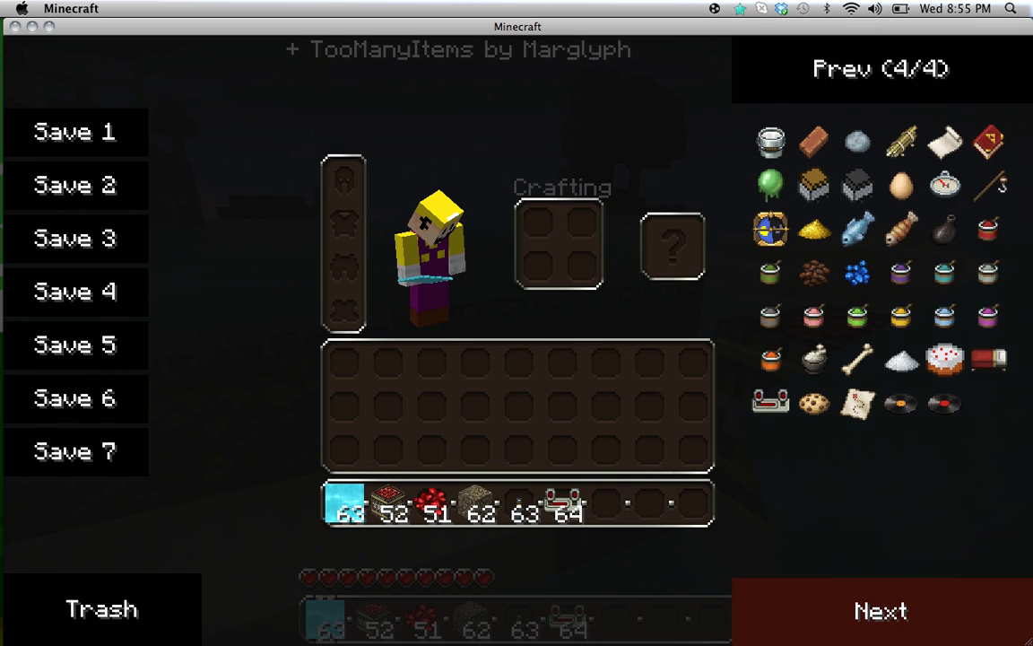
{"action": "left_click", "coordinate": [857, 273]}
{"action": "left_click", "coordinate": [901, 229]}
{"action": "left_click", "coordinate": [858, 184]}
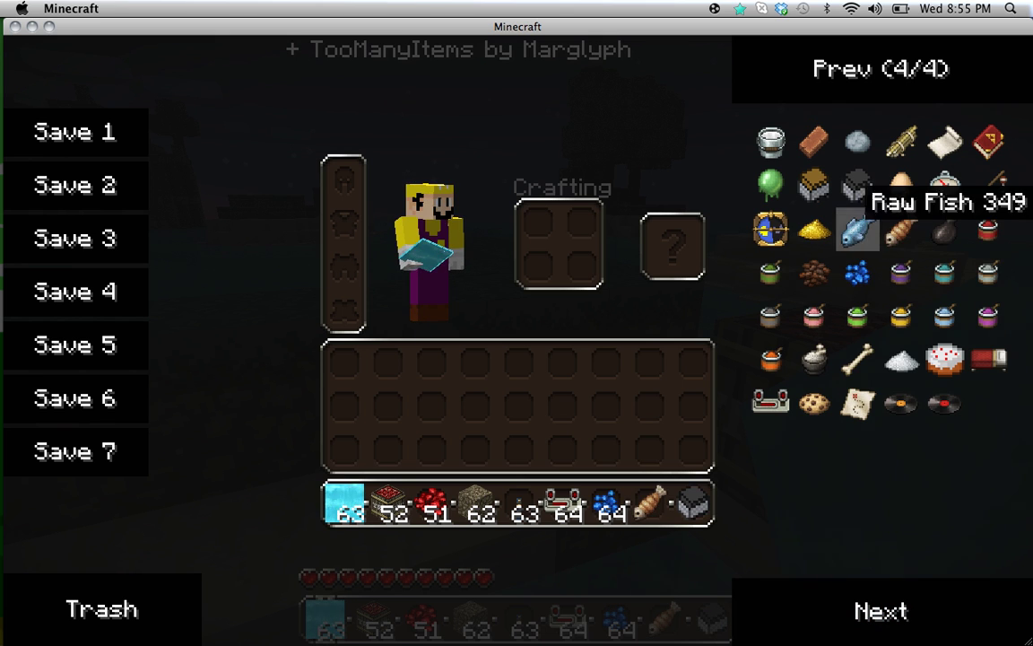
{"action": "left_click", "coordinate": [858, 359]}
{"action": "left_click", "coordinate": [857, 404]}
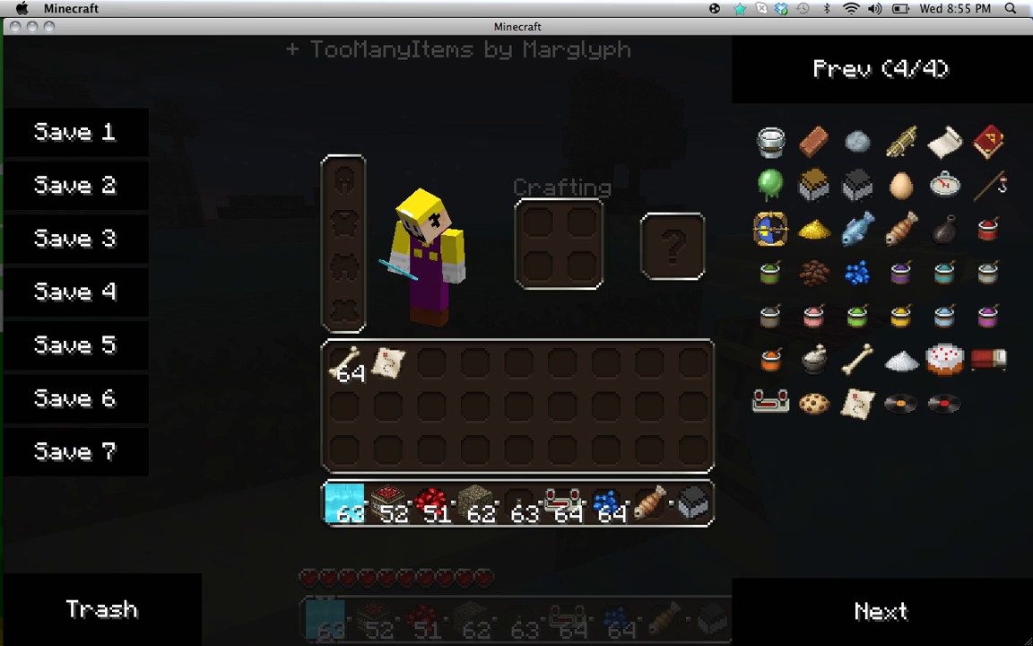
Step: Delete all items from the inventory, add a storage minecart, and clear the inventory again
{"action": "left_click", "coordinate": [108, 592], "text": "shift"}
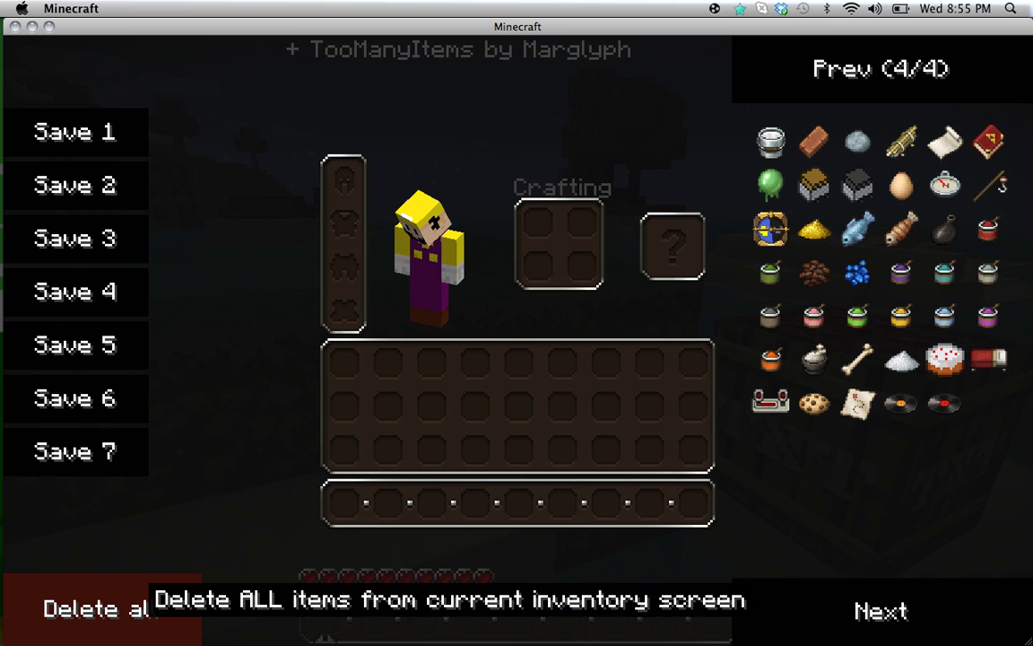
{"action": "left_click", "coordinate": [814, 184]}
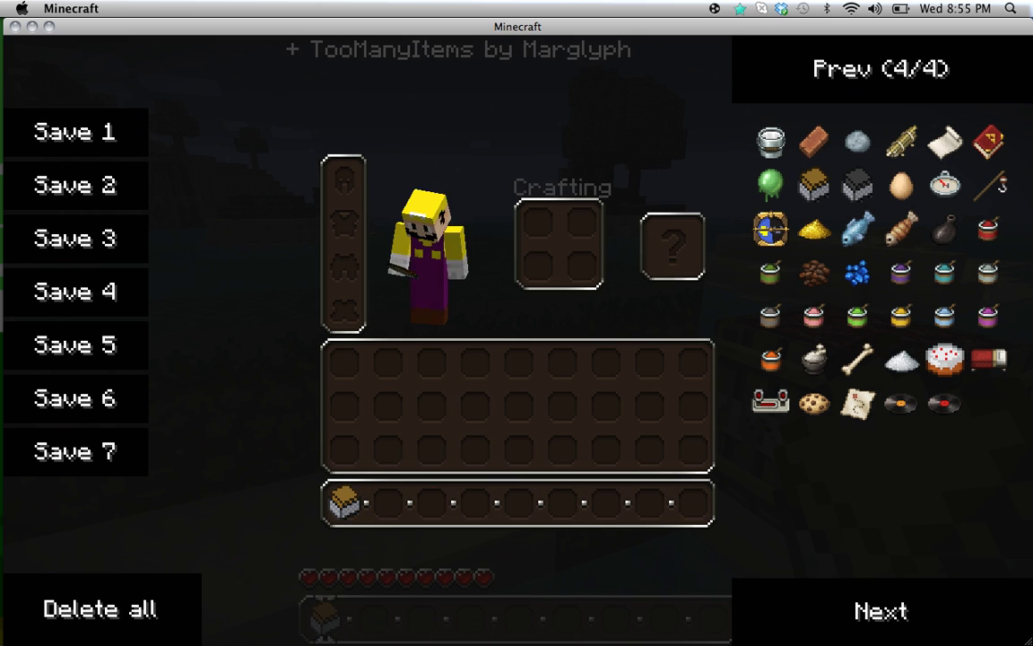
{"action": "left_click", "coordinate": [89, 605], "text": "shift"}
Step: Add five stacks of 64 bones to the hotbar and save the inventory in TooManyItems slot 1
{"action": "left_click", "coordinate": [858, 359]}
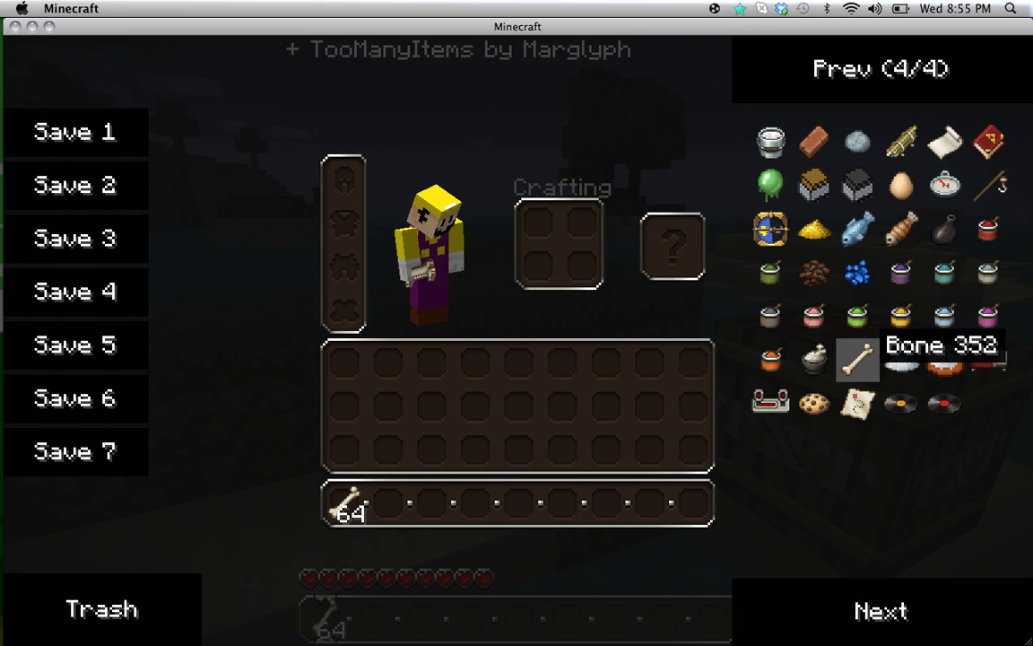
{"action": "left_click", "coordinate": [858, 358]}
{"action": "left_click", "coordinate": [858, 359]}
{"action": "left_click", "coordinate": [858, 359]}
{"action": "left_click", "coordinate": [74, 132]}
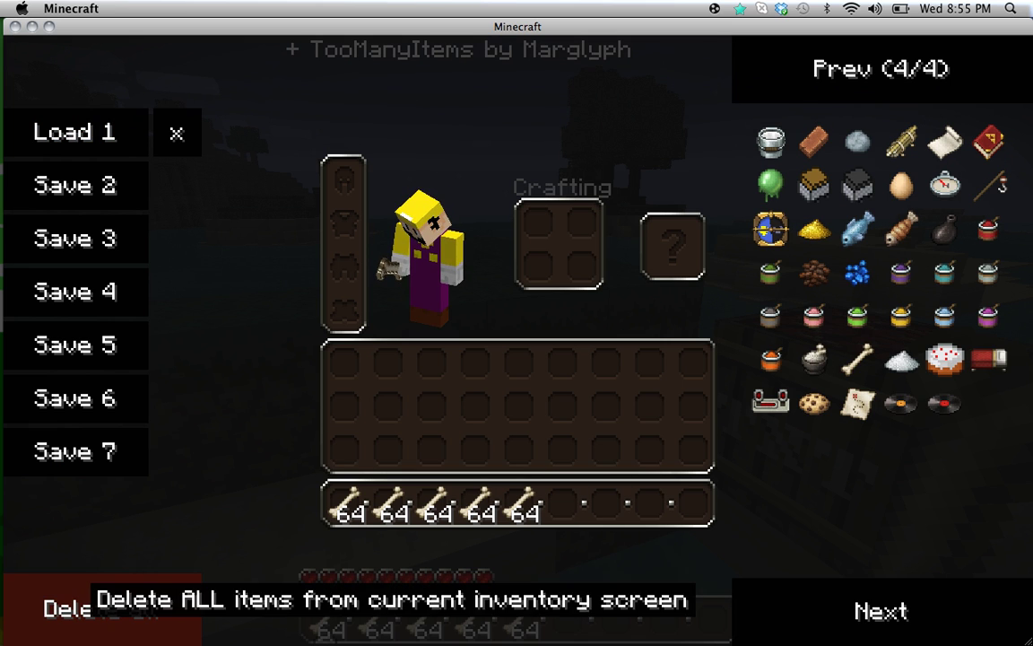
Step: Delete all inventory items and restore the bones by loading saved inventory 1
{"action": "left_click", "coordinate": [102, 609], "text": "shift"}
{"action": "left_click", "coordinate": [75, 132]}
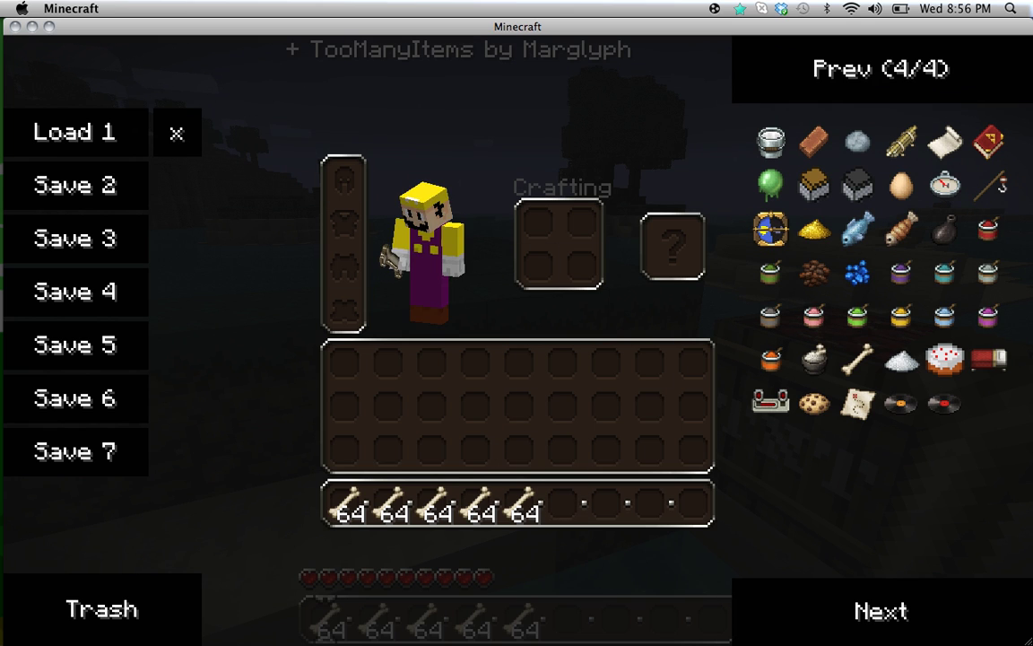
{"action": "mouse_move", "coordinate": [0, 261]}
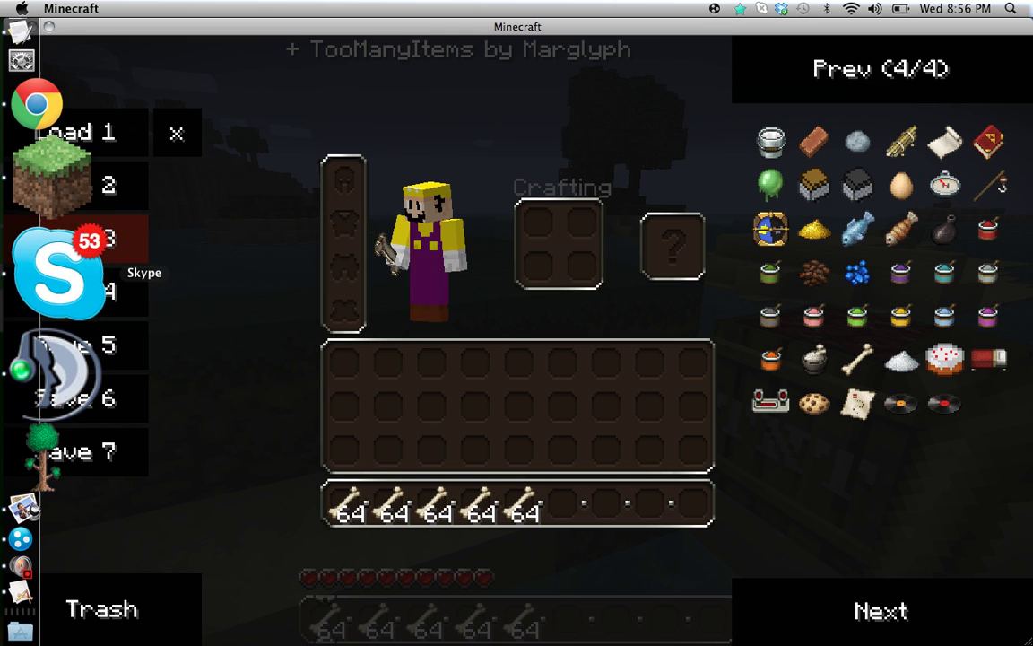
{"action": "left_click", "coordinate": [58, 374]}
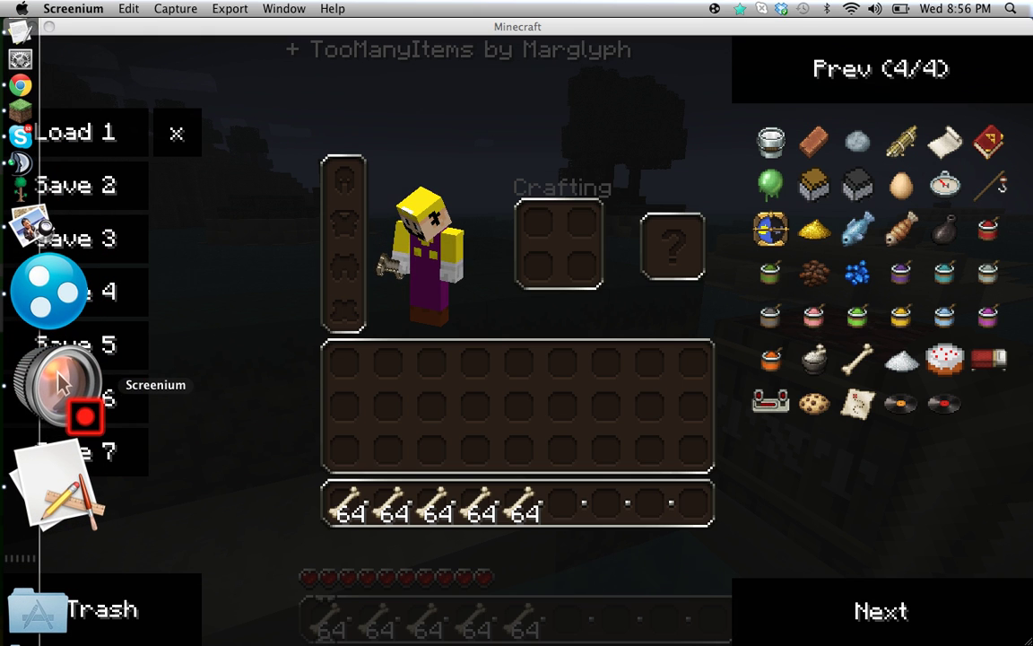
{"action": "right_click", "coordinate": [58, 374]}
{"action": "mouse_move", "coordinate": [170, 330]}
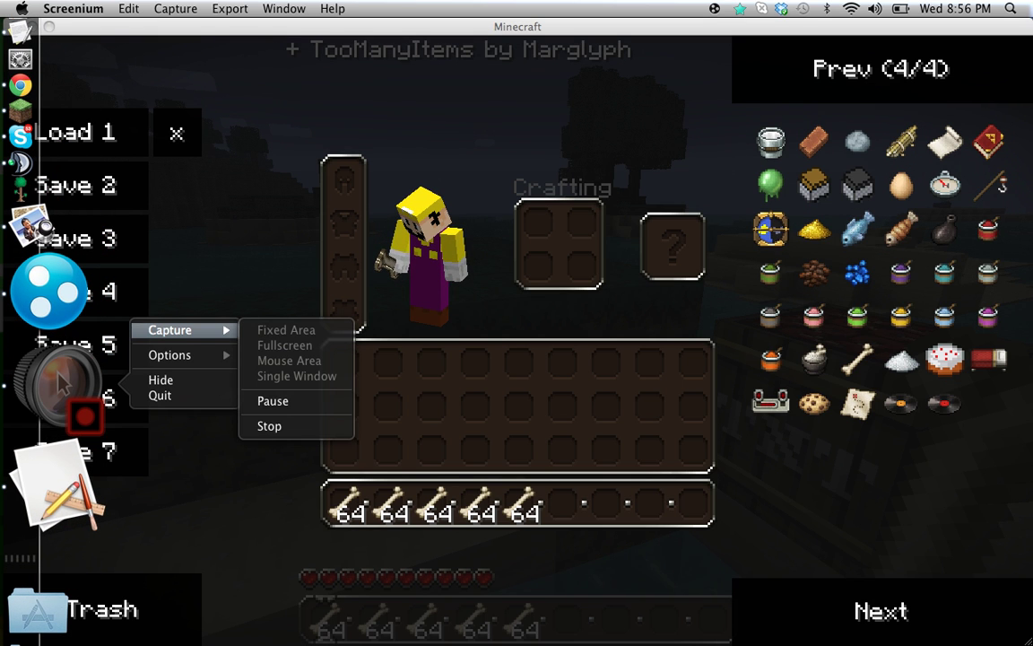